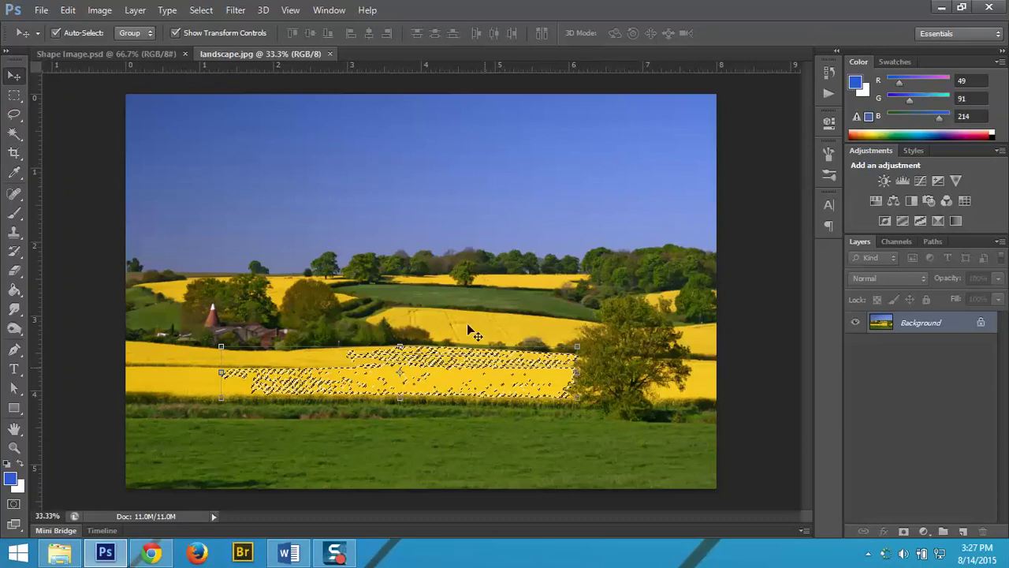
Remove the marching-ants selection from the yellow field of landscape.jpg with Select > Deselect
{"action": "left_click", "coordinate": [201, 10]}
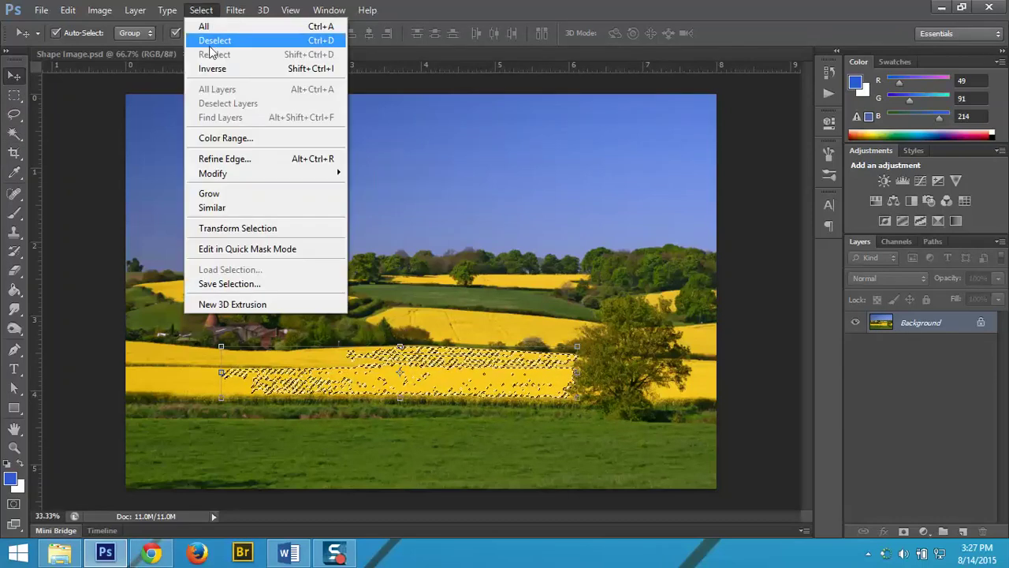
{"action": "left_click", "coordinate": [324, 46]}
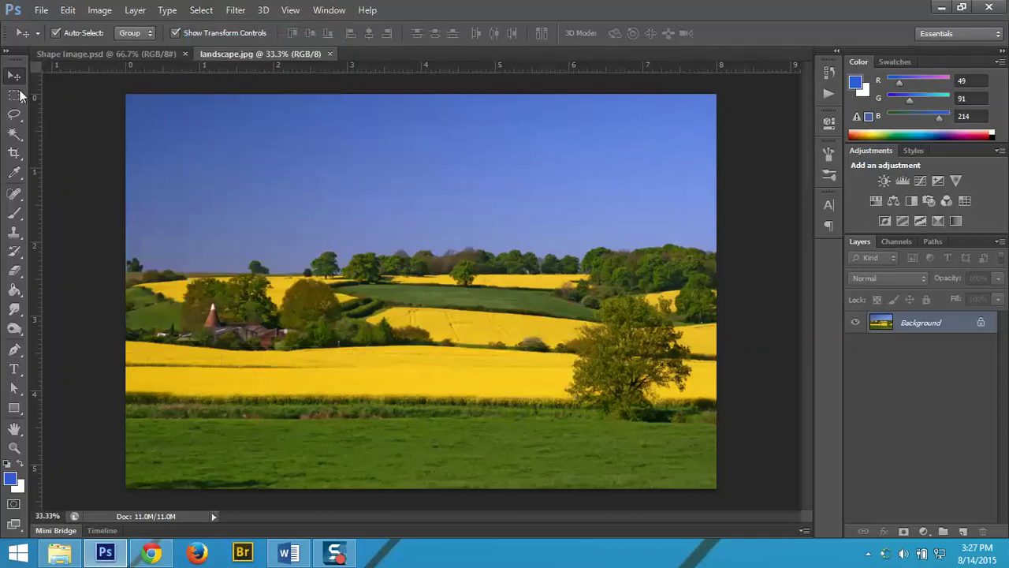
With the Rectangular Marquee Tool, drag several trial rectangles across the sky
{"action": "left_click", "coordinate": [15, 95]}
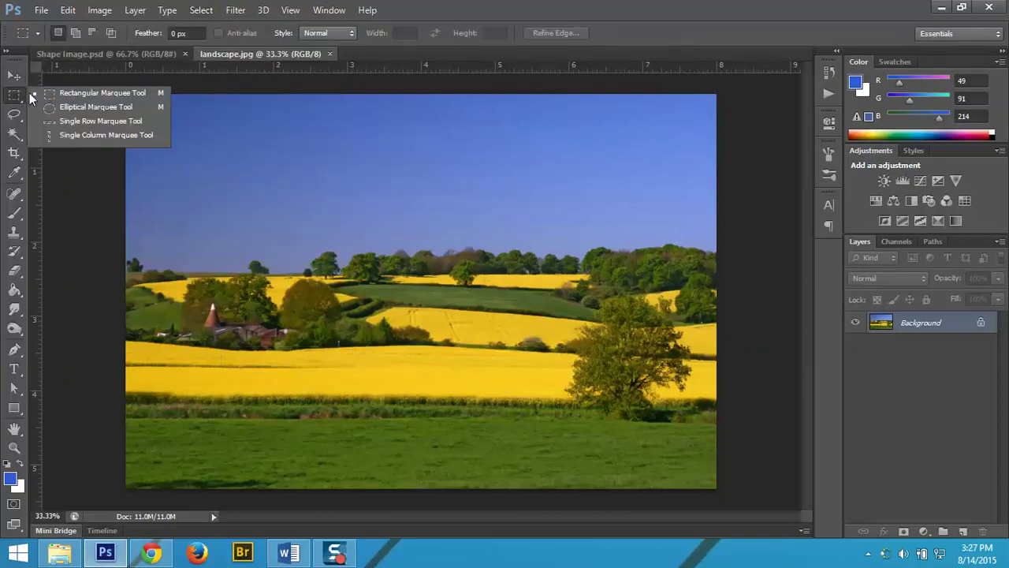
{"action": "left_click", "coordinate": [98, 93]}
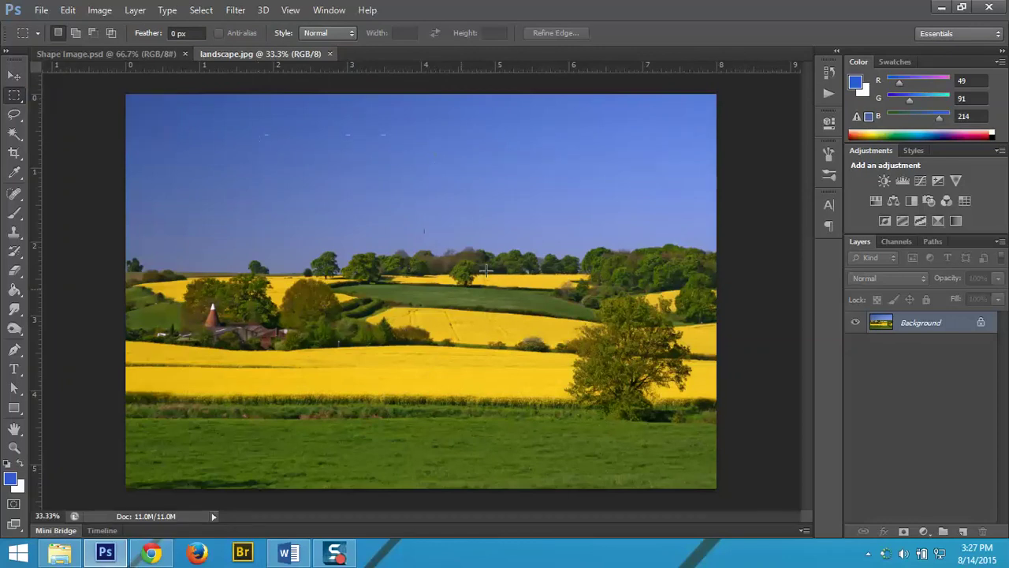
{"action": "left_click_drag", "start_coordinate": [365, 149], "coordinate": [596, 255]}
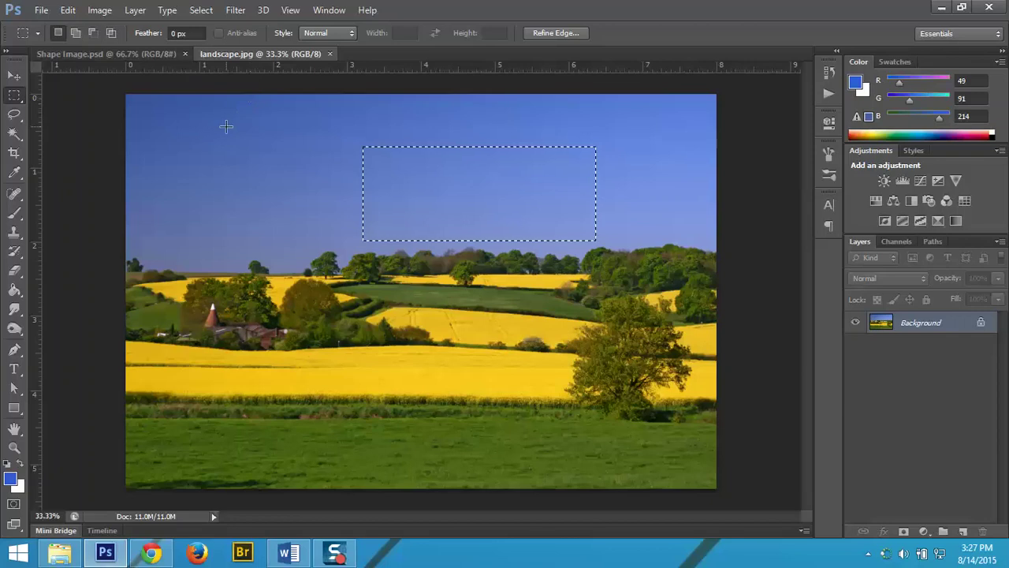
{"action": "left_click_drag", "start_coordinate": [227, 125], "coordinate": [339, 230]}
{"action": "left_click_drag", "start_coordinate": [414, 152], "coordinate": [620, 209]}
Switch to the Elliptical Marquee Tool and drag two oval selections in the sky
{"action": "left_click", "coordinate": [18, 96]}
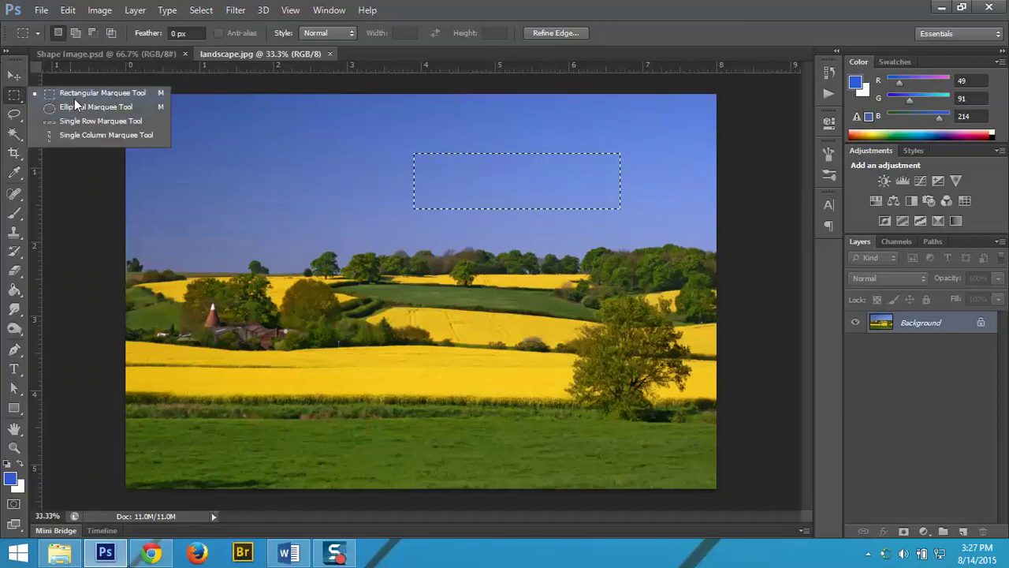
{"action": "left_click", "coordinate": [77, 108]}
{"action": "left_click_drag", "start_coordinate": [232, 156], "coordinate": [329, 316]}
{"action": "left_click_drag", "start_coordinate": [411, 122], "coordinate": [536, 233]}
Clear the oval selection and pick the freehand Lasso Tool
{"action": "left_click", "coordinate": [666, 205]}
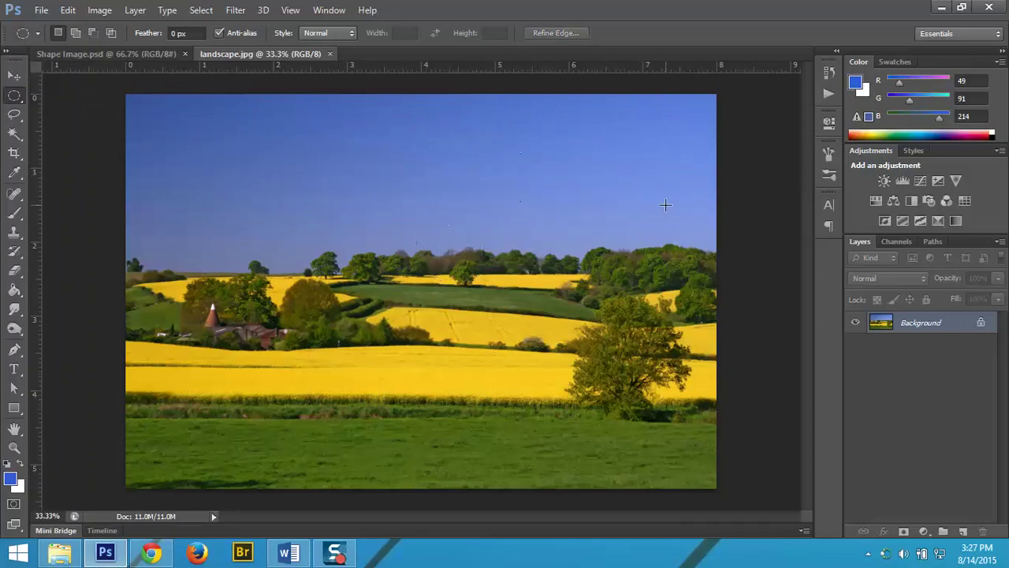
{"action": "left_click", "coordinate": [15, 115]}
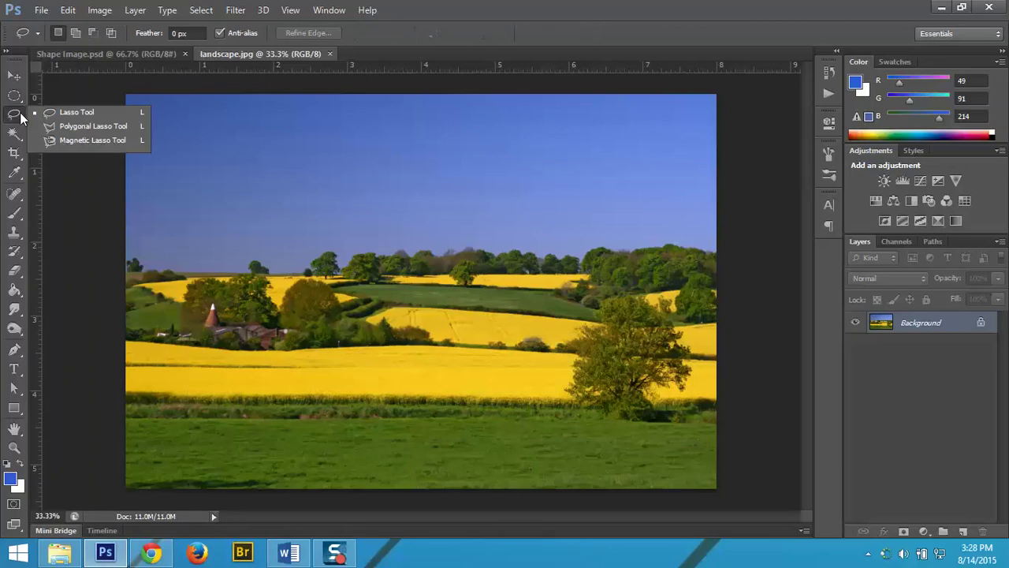
{"action": "left_click", "coordinate": [68, 112]}
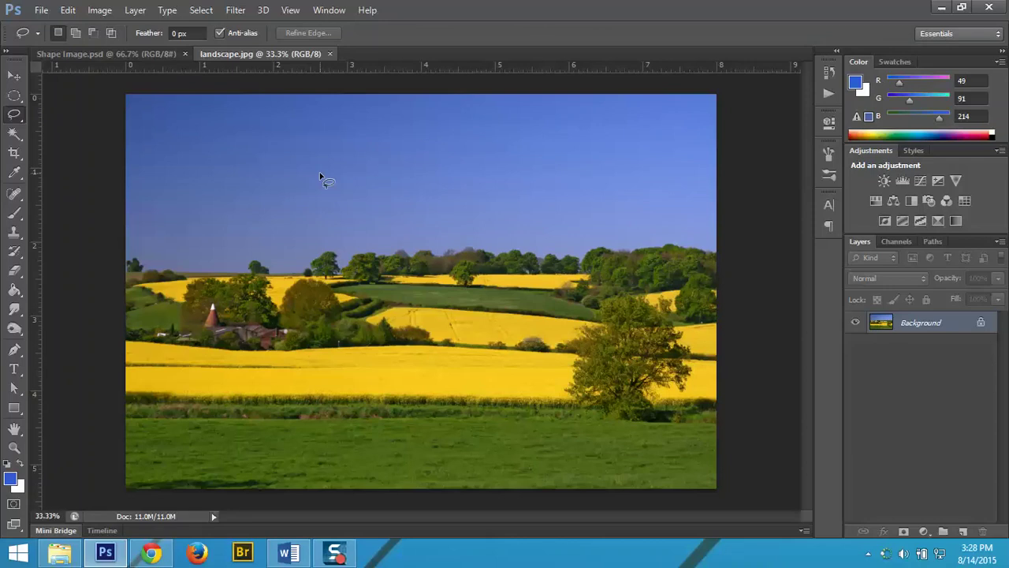
Trace a freehand selection across sky and fields, then discard it with Ctrl+D
{"action": "mouse_move", "coordinate": [319, 172]}
{"action": "left_mouse_down"}
{"action": "mouse_move", "coordinate": [365, 126]}
{"action": "mouse_move", "coordinate": [430, 190]}
{"action": "mouse_move", "coordinate": [503, 160]}
{"action": "mouse_move", "coordinate": [556, 190]}
{"action": "mouse_move", "coordinate": [597, 234]}
{"action": "mouse_move", "coordinate": [592, 354]}
{"action": "mouse_move", "coordinate": [505, 285]}
{"action": "mouse_move", "coordinate": [405, 428]}
{"action": "mouse_move", "coordinate": [404, 269]}
{"action": "mouse_move", "coordinate": [369, 249]}
{"action": "mouse_move", "coordinate": [302, 303]}
{"action": "mouse_move", "coordinate": [235, 269]}
{"action": "mouse_move", "coordinate": [269, 212]}
{"action": "mouse_move", "coordinate": [306, 212]}
{"action": "mouse_move", "coordinate": [263, 158]}
{"action": "mouse_move", "coordinate": [320, 171]}
{"action": "left_mouse_up"}
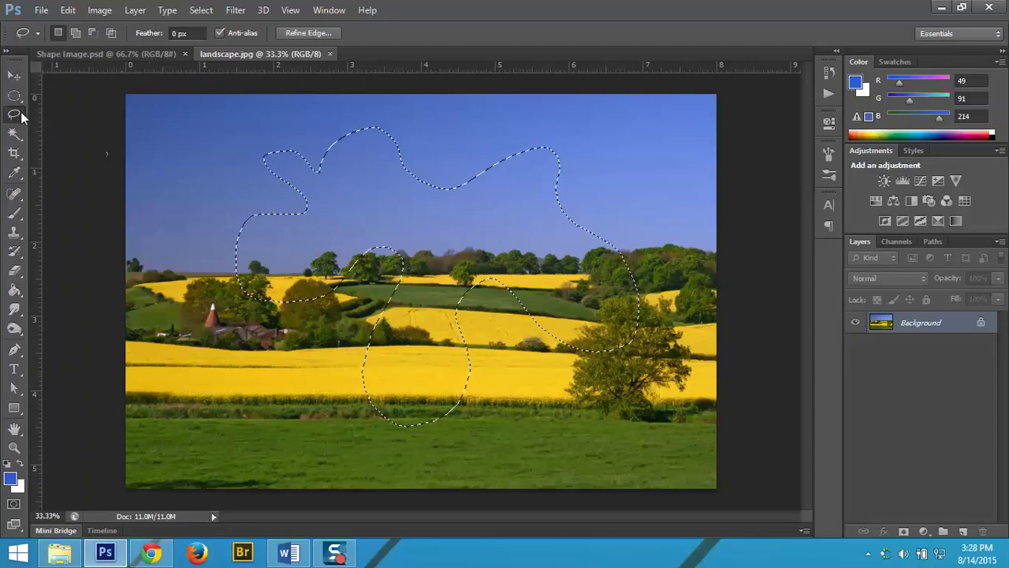
{"action": "key", "text": "ctrl+d"}
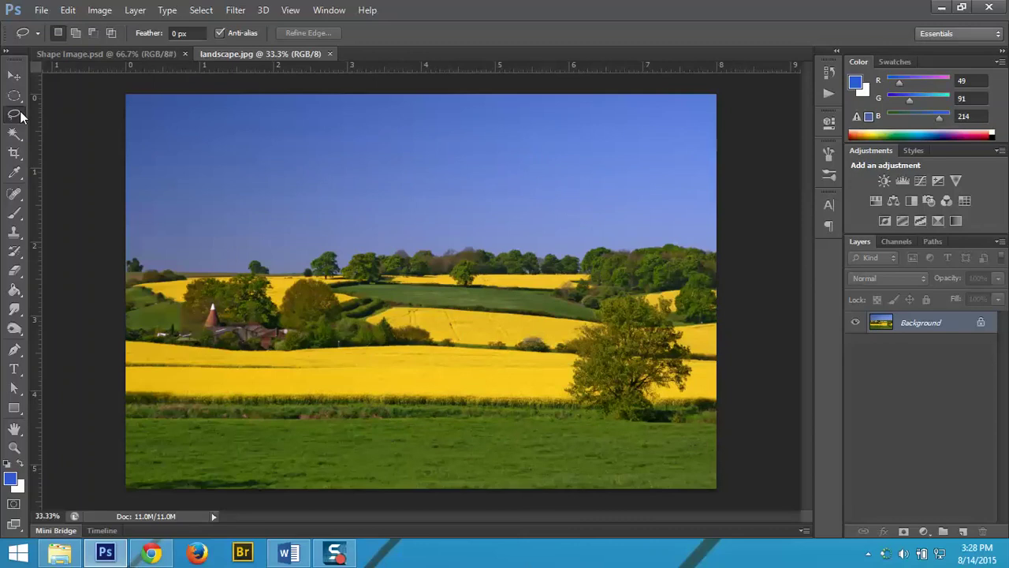
{"action": "right_click", "coordinate": [19, 116]}
{"action": "left_click", "coordinate": [86, 126]}
{"action": "left_click", "coordinate": [318, 189]}
{"action": "left_click", "coordinate": [484, 116]}
{"action": "left_click", "coordinate": [427, 229]}
{"action": "left_click", "coordinate": [589, 272]}
{"action": "left_click", "coordinate": [432, 348]}
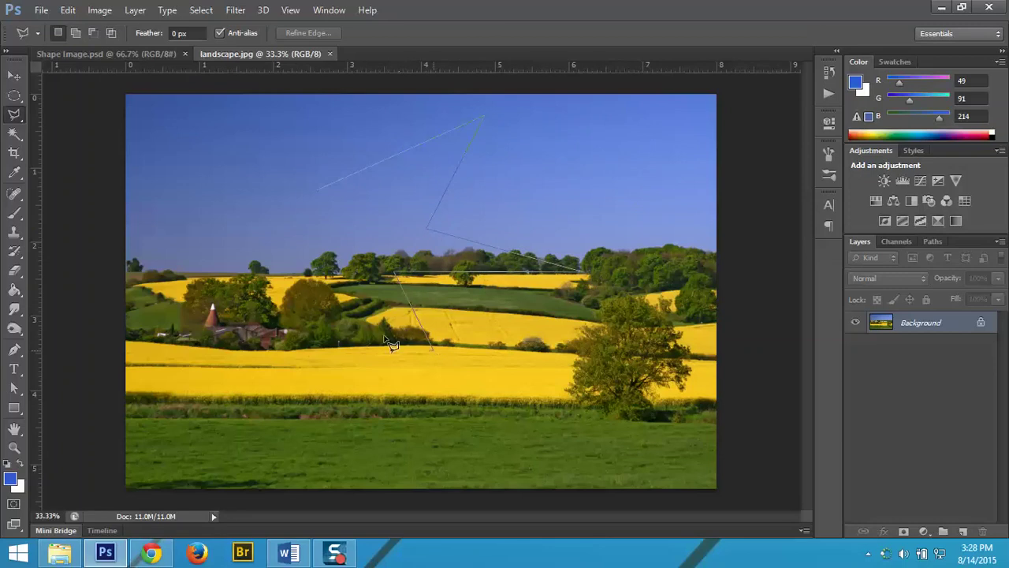
{"action": "left_click", "coordinate": [327, 302]}
{"action": "left_click", "coordinate": [252, 315]}
{"action": "left_click", "coordinate": [317, 244]}
{"action": "left_click", "coordinate": [172, 161]}
{"action": "left_click", "coordinate": [316, 192]}
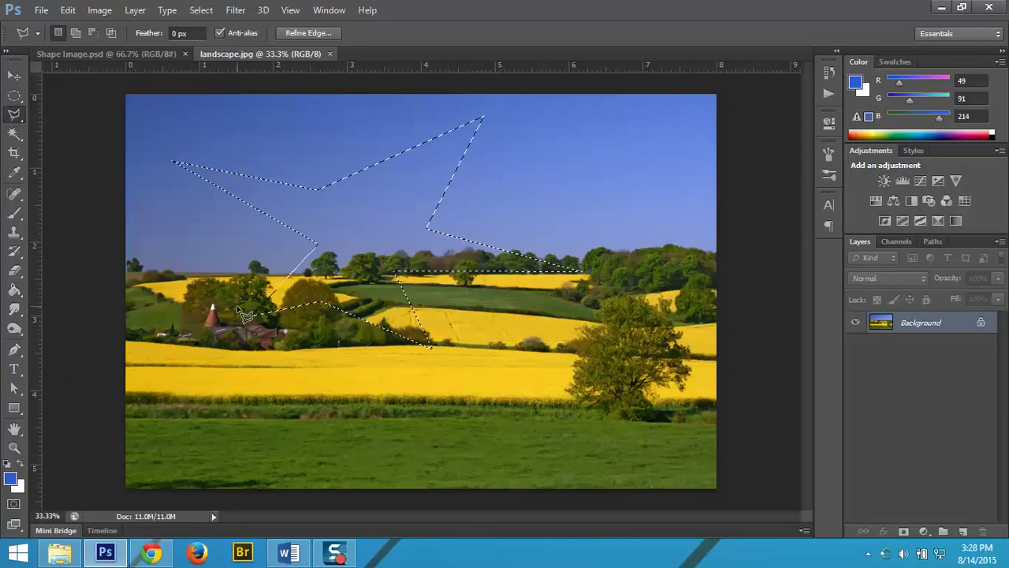
{"action": "key", "text": "ctrl+d"}
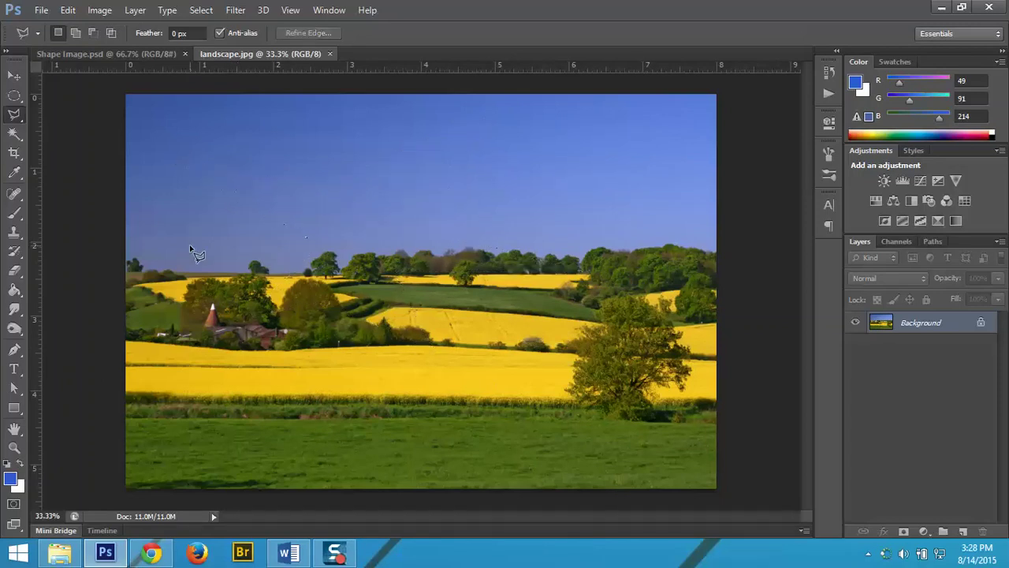
{"action": "right_click", "coordinate": [12, 115]}
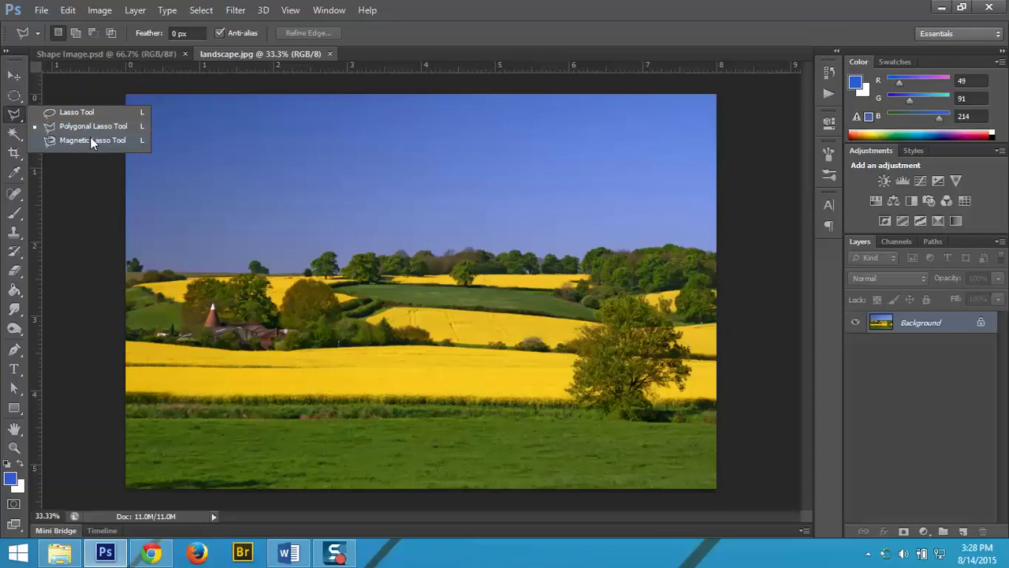
Browse the marquee and lasso flyouts and reactivate the Elliptical Marquee Tool
{"action": "left_click", "coordinate": [11, 101]}
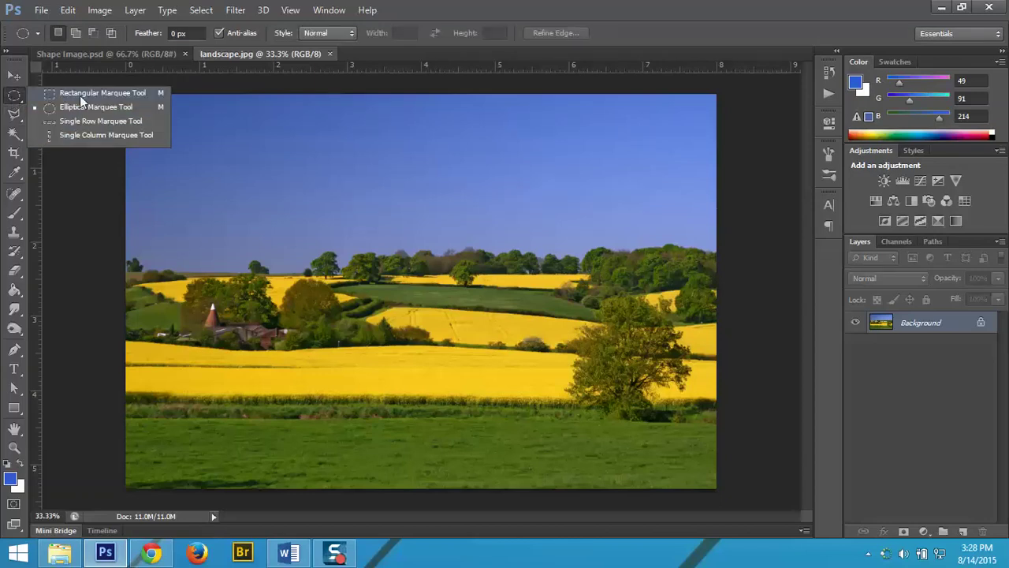
{"action": "left_click", "coordinate": [13, 115]}
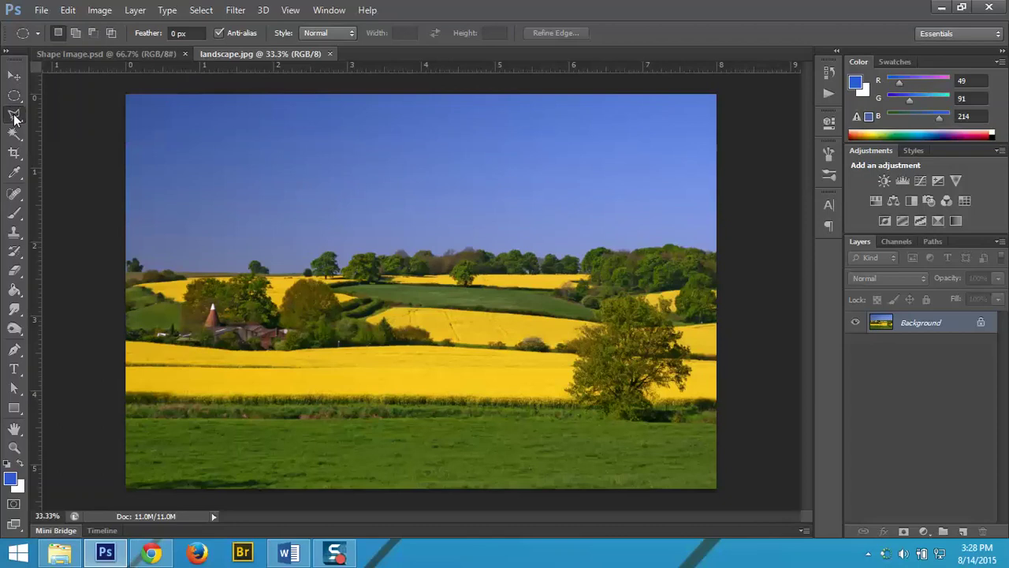
{"action": "right_click", "coordinate": [12, 114]}
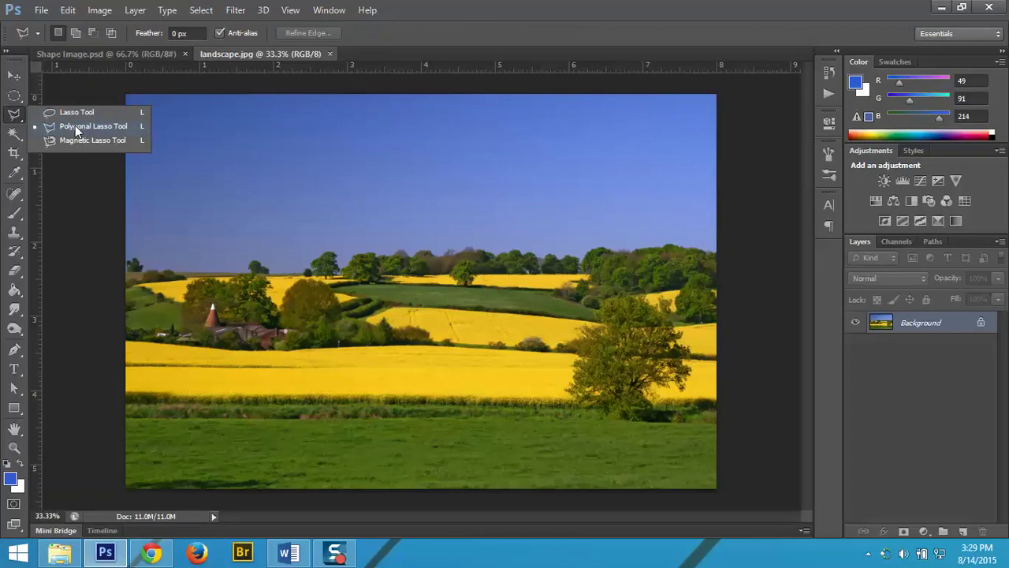
{"action": "left_click", "coordinate": [15, 96]}
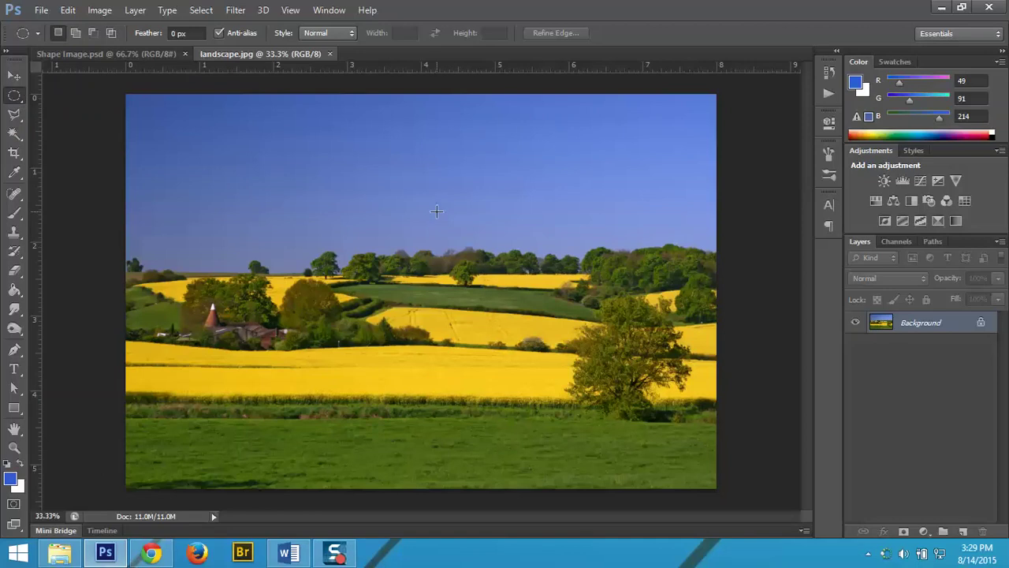
Make a new Untitled-1 document with File > New: inches, width 5, height 5, resolution 180
{"action": "left_click", "coordinate": [48, 12]}
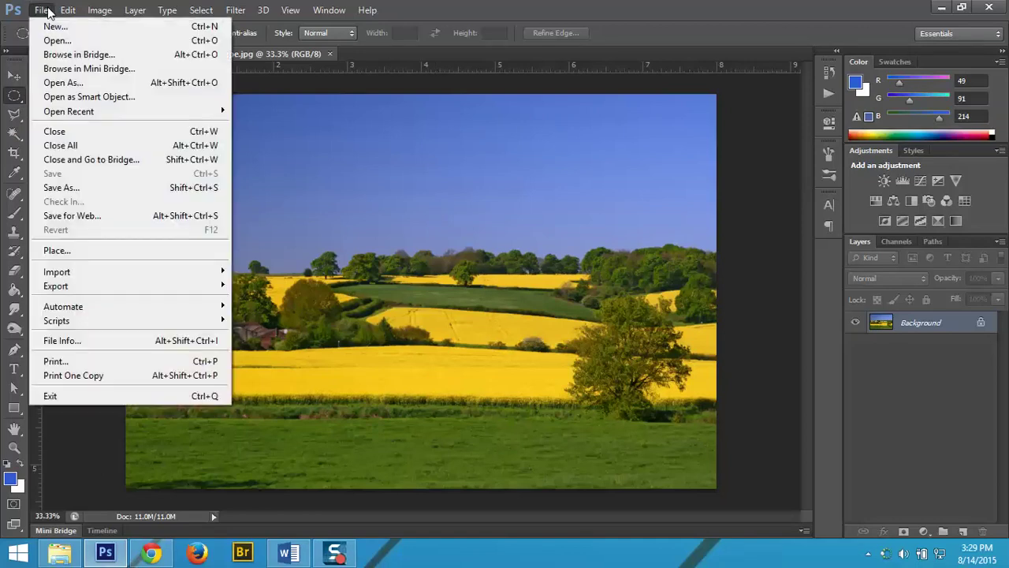
{"action": "left_click", "coordinate": [52, 26]}
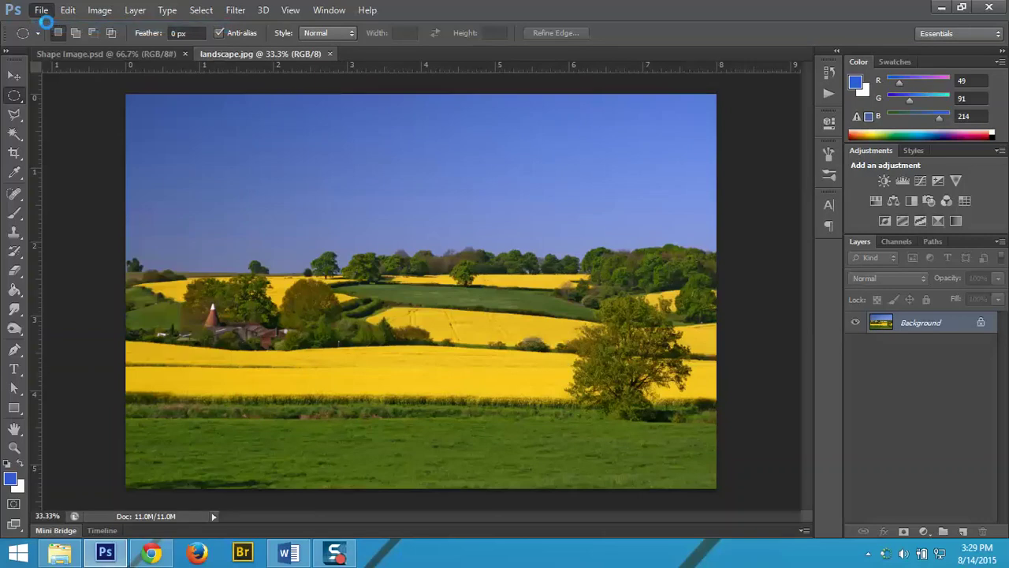
{"action": "left_click", "coordinate": [462, 192]}
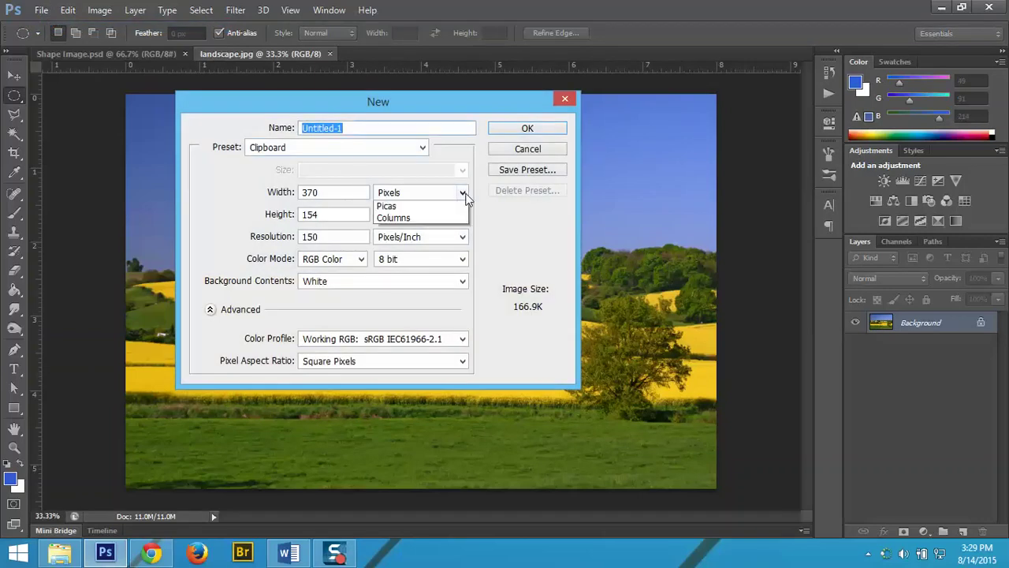
{"action": "left_click", "coordinate": [460, 215]}
{"action": "left_click", "coordinate": [282, 191]}
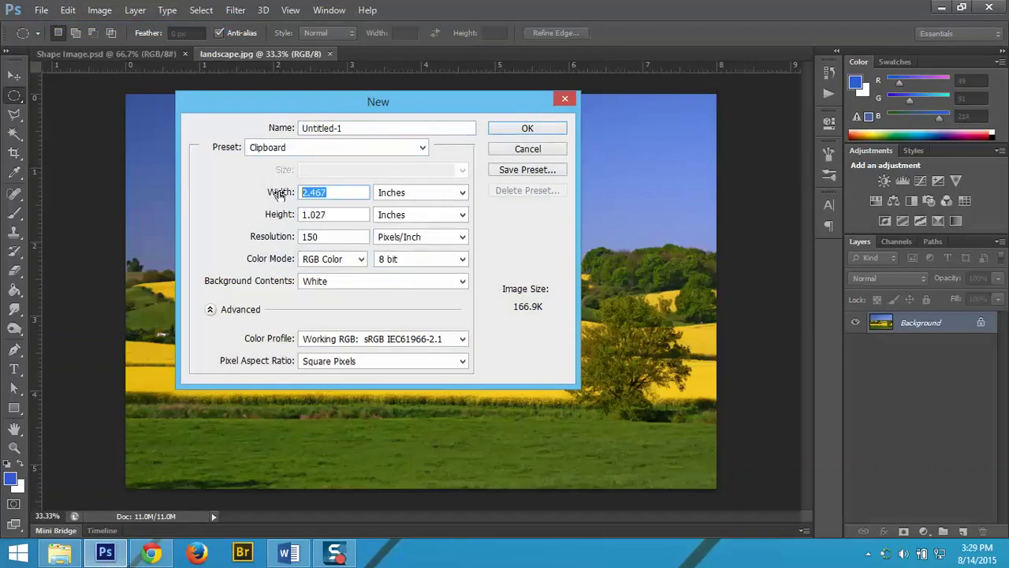
{"action": "type", "text": "5"}
{"action": "key", "text": "Tab"}
{"action": "type", "text": "5"}
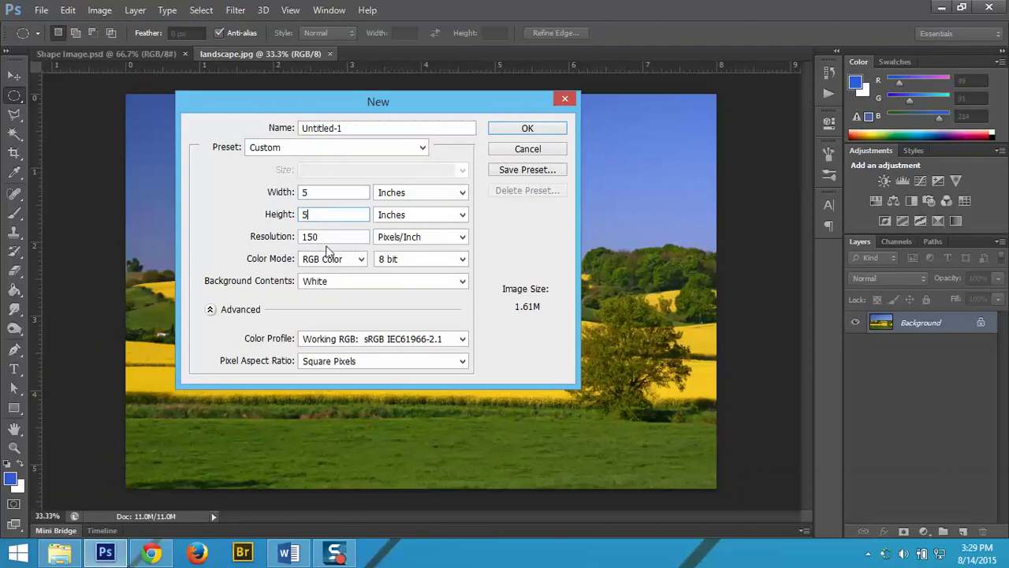
{"action": "double_click", "coordinate": [295, 237]}
{"action": "type", "text": "180"}
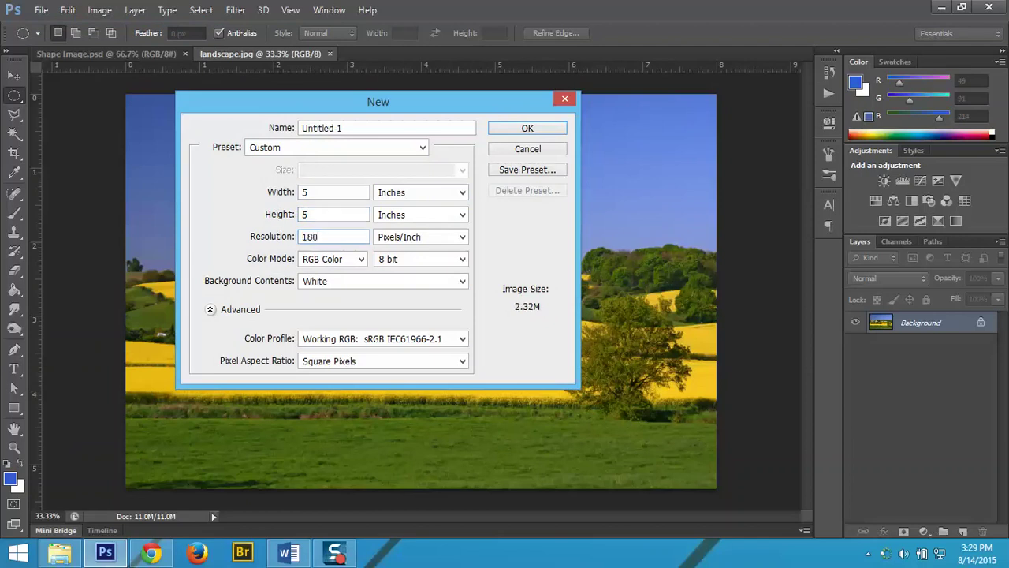
{"action": "left_click", "coordinate": [536, 134]}
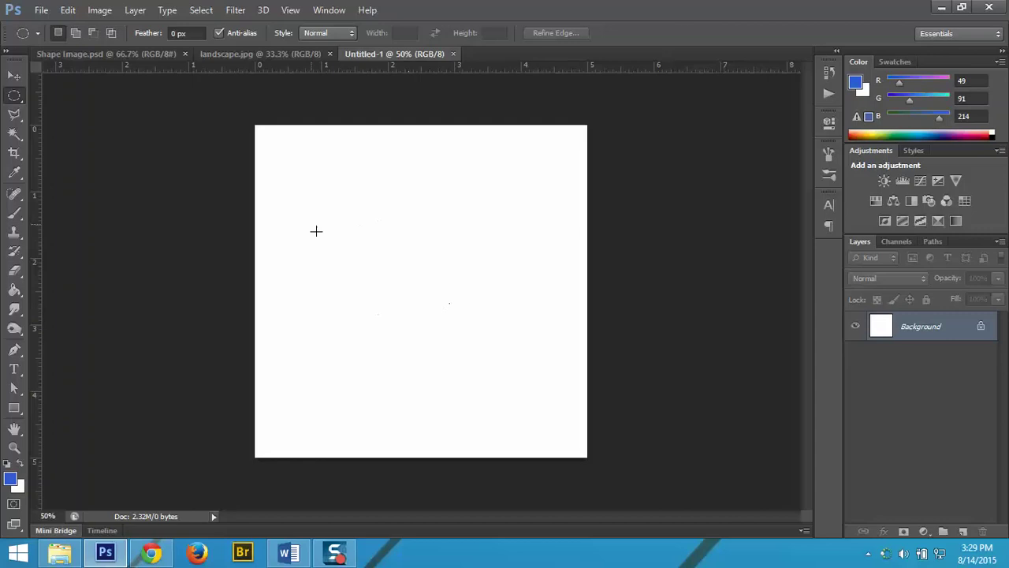
On landscape.jpg, select a rectangle of sky, trees and fields with the Rectangular Marquee
{"action": "left_click", "coordinate": [250, 54]}
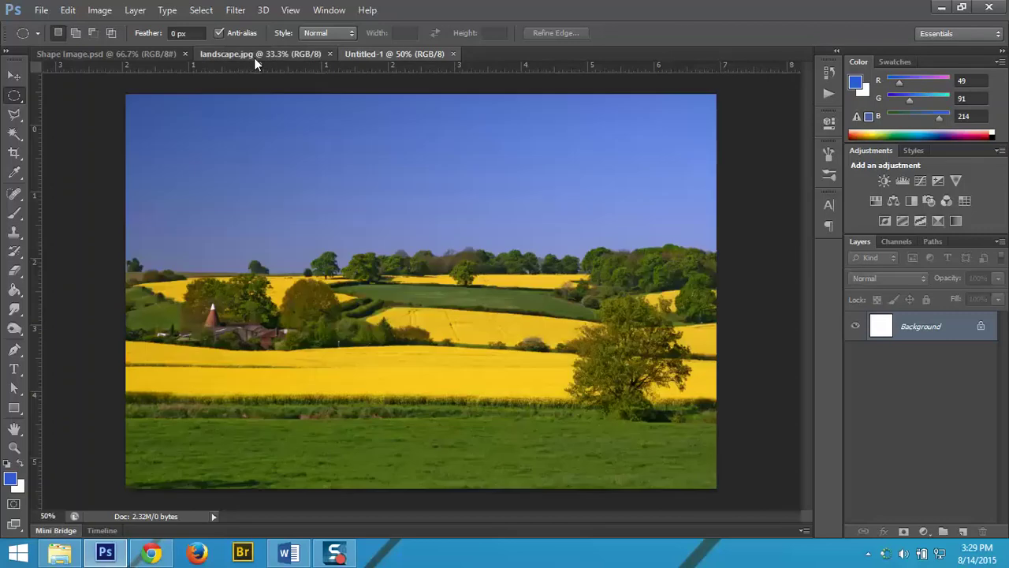
{"action": "left_click", "coordinate": [14, 95]}
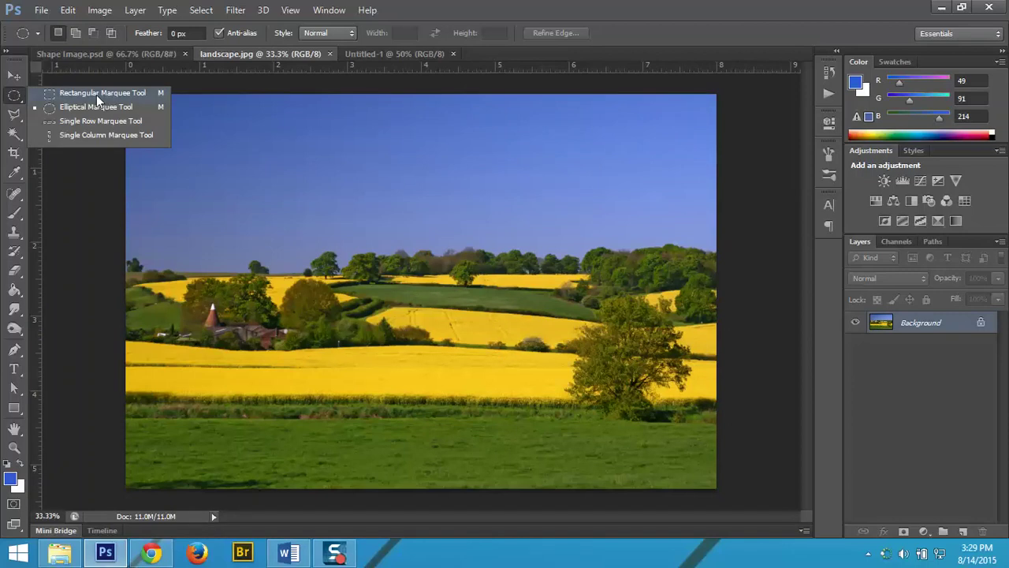
{"action": "left_click", "coordinate": [100, 94]}
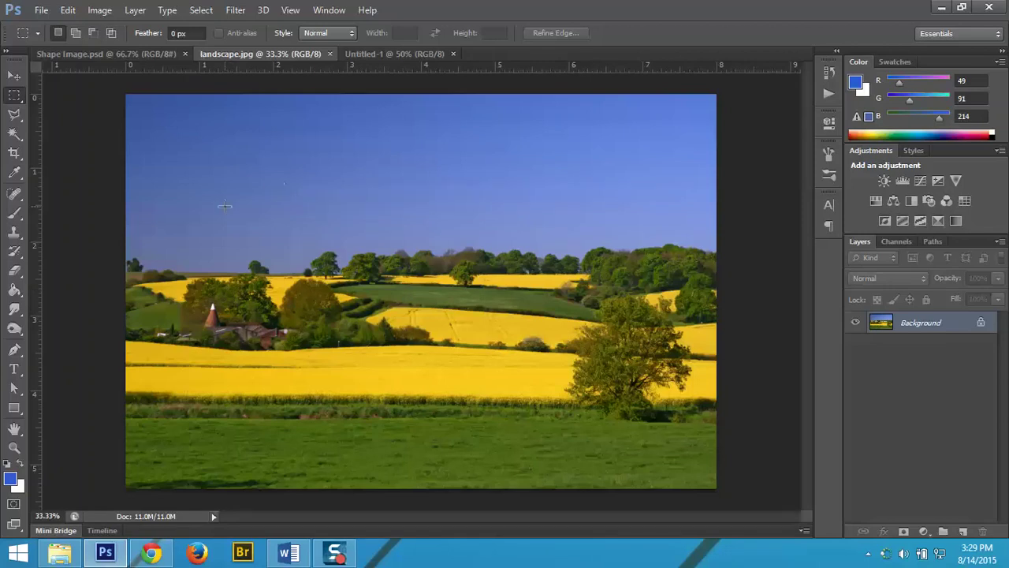
{"action": "left_click_drag", "start_coordinate": [216, 193], "coordinate": [384, 342]}
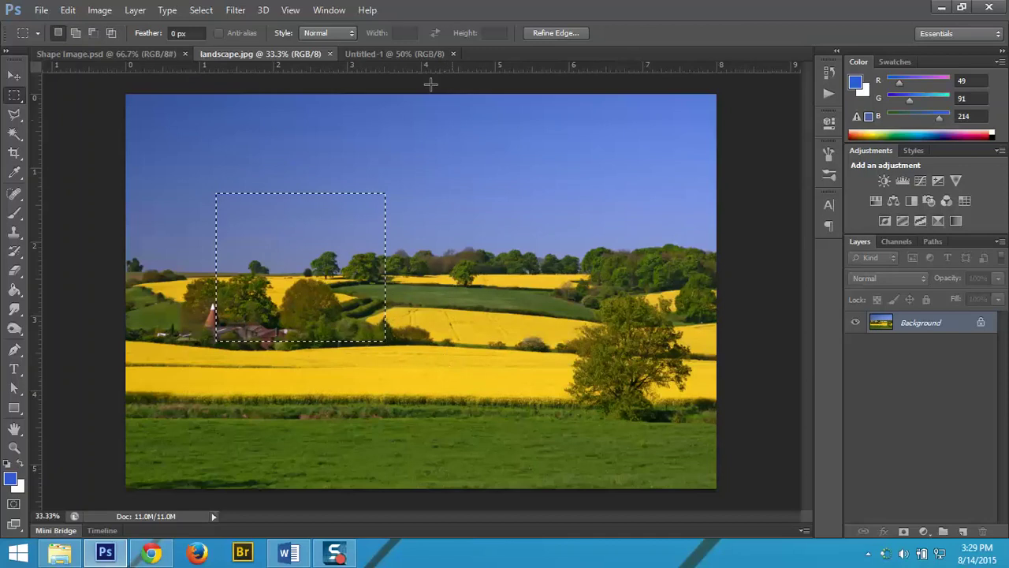
Paste the piece into Untitled-1 as Layer 1 and shrink it into the upper left
{"action": "left_click", "coordinate": [418, 53]}
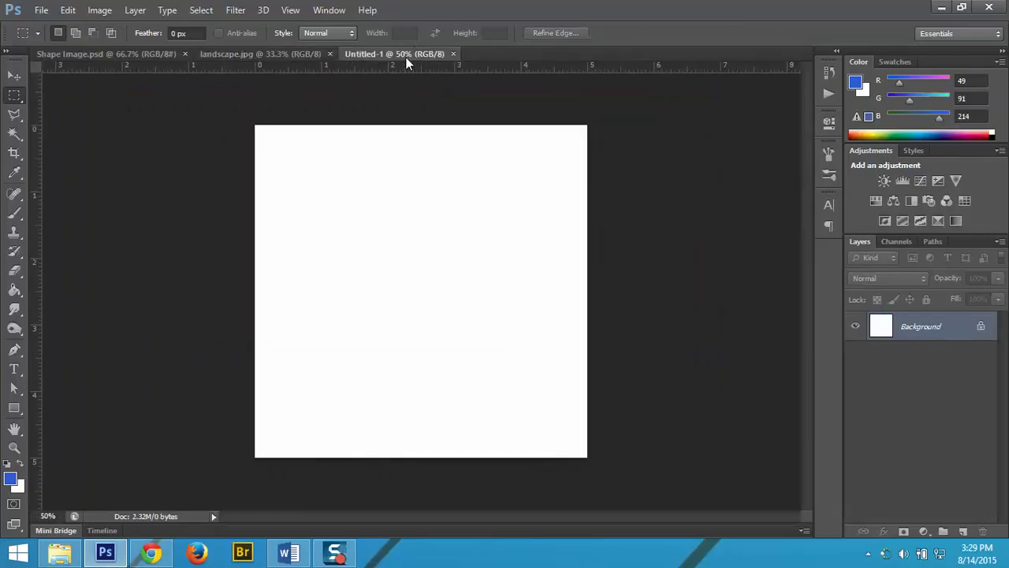
{"action": "key", "text": "ctrl+v"}
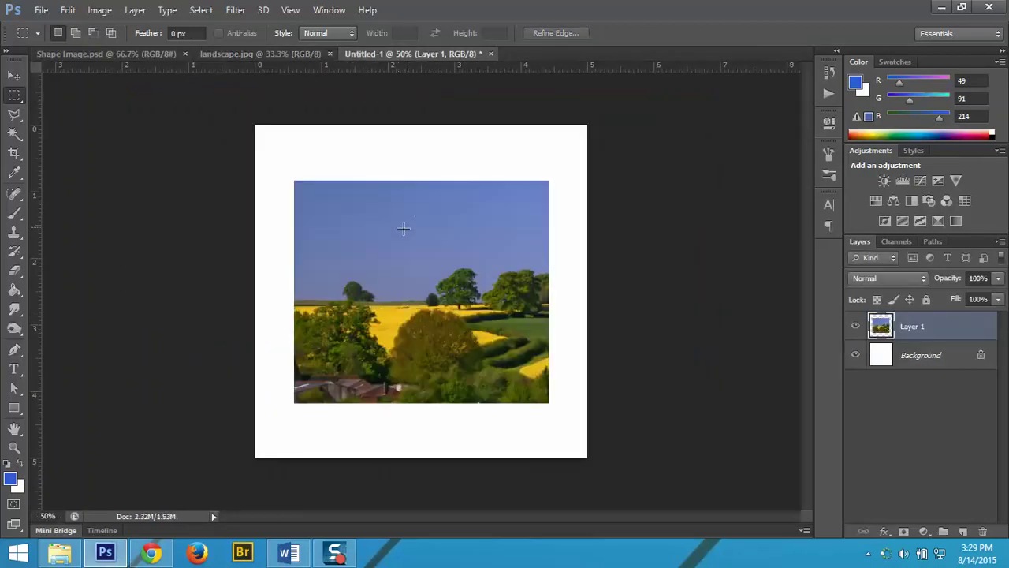
{"action": "left_click", "coordinate": [14, 75]}
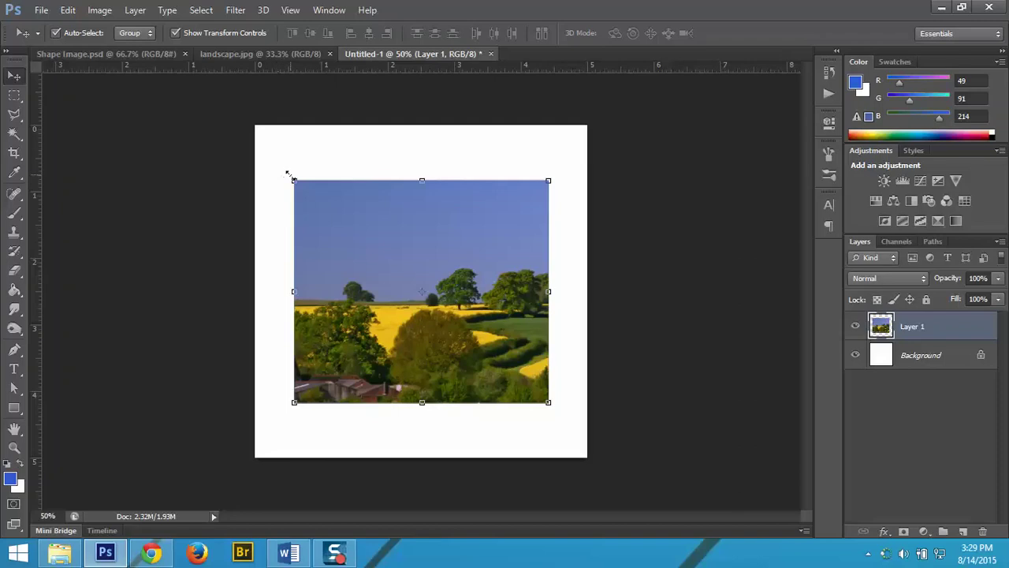
{"action": "left_click_drag", "start_coordinate": [293, 179], "coordinate": [345, 192]}
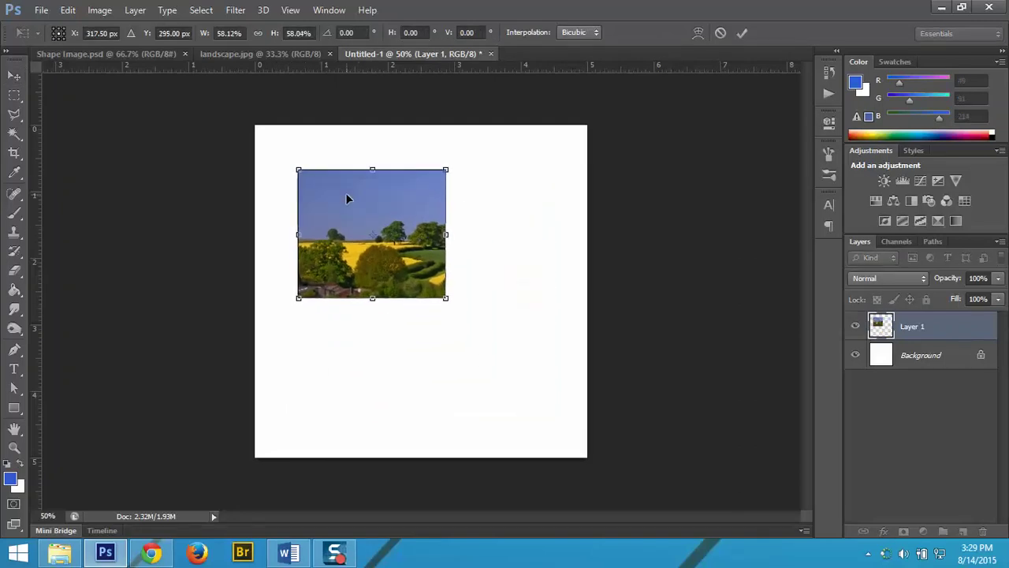
{"action": "key", "text": "Return"}
{"action": "left_click", "coordinate": [275, 54]}
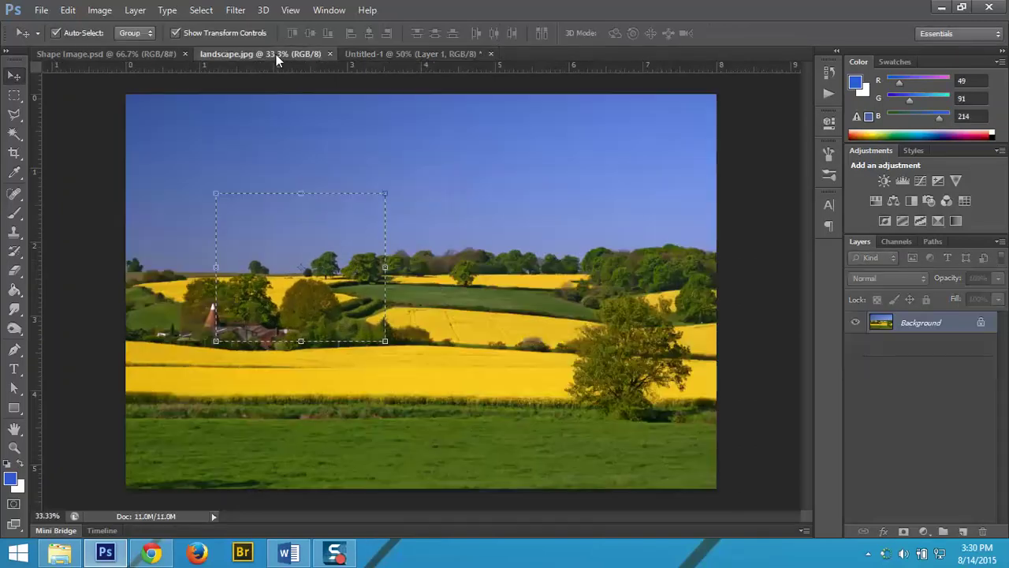
With the Elliptical Marquee, draw a circle selection over the yellow field
{"action": "left_click", "coordinate": [16, 96]}
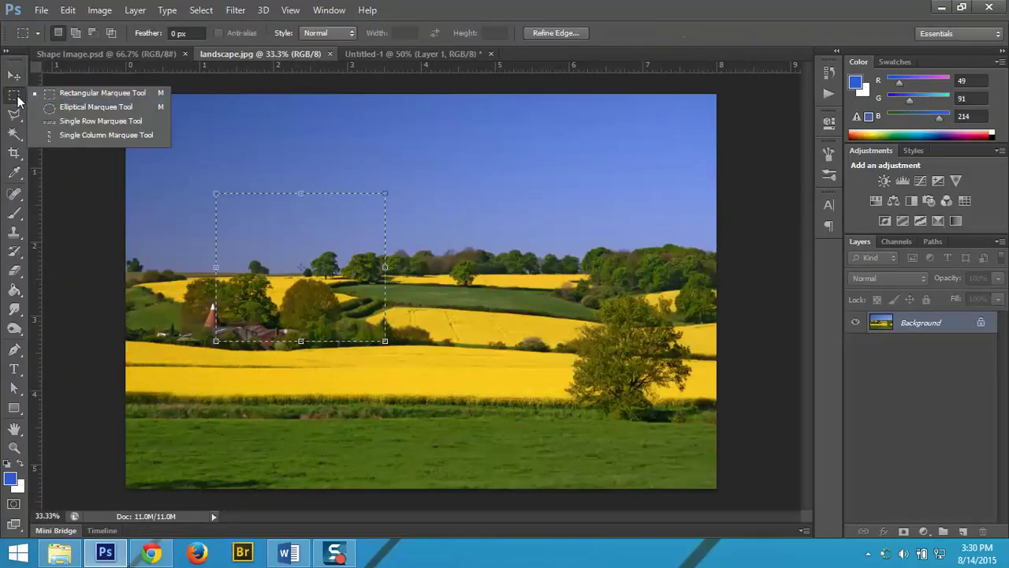
{"action": "left_click", "coordinate": [66, 110]}
{"action": "left_click", "coordinate": [432, 155]}
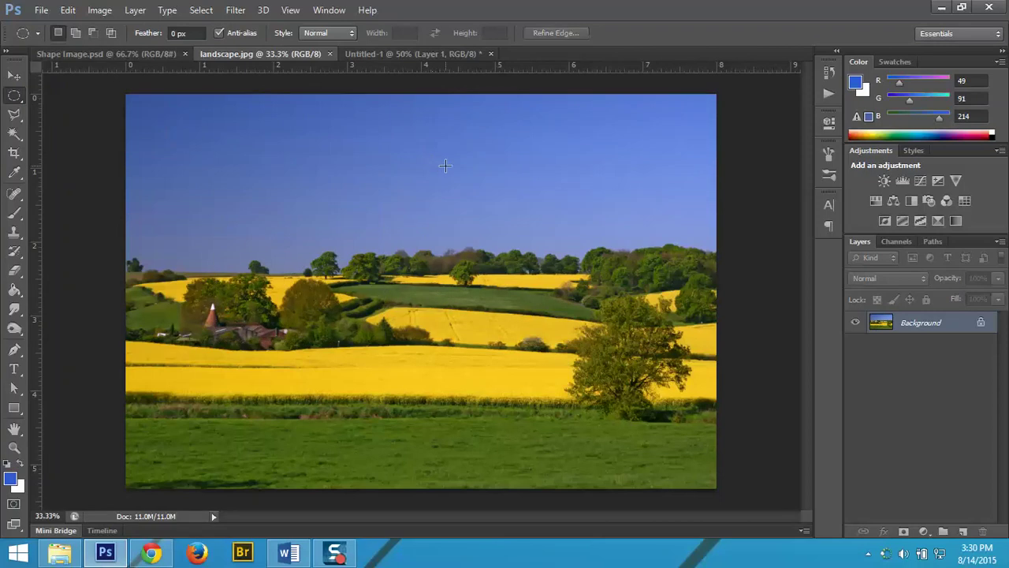
{"action": "mouse_move", "coordinate": [406, 155]}
{"action": "left_mouse_down"}
{"action": "mouse_move", "coordinate": [470, 222]}
{"action": "mouse_move", "coordinate": [505, 286]}
{"action": "mouse_move", "coordinate": [480, 232]}
{"action": "left_mouse_up"}
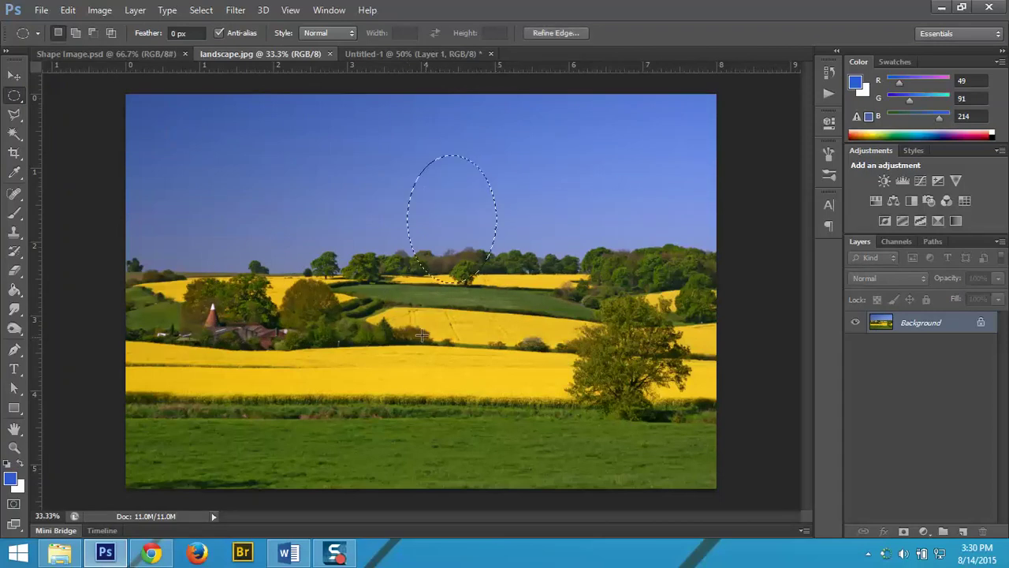
{"action": "mouse_move", "coordinate": [434, 310]}
{"action": "left_mouse_down"}
{"action": "mouse_move", "coordinate": [510, 403]}
{"action": "mouse_move", "coordinate": [527, 406]}
{"action": "left_mouse_up"}
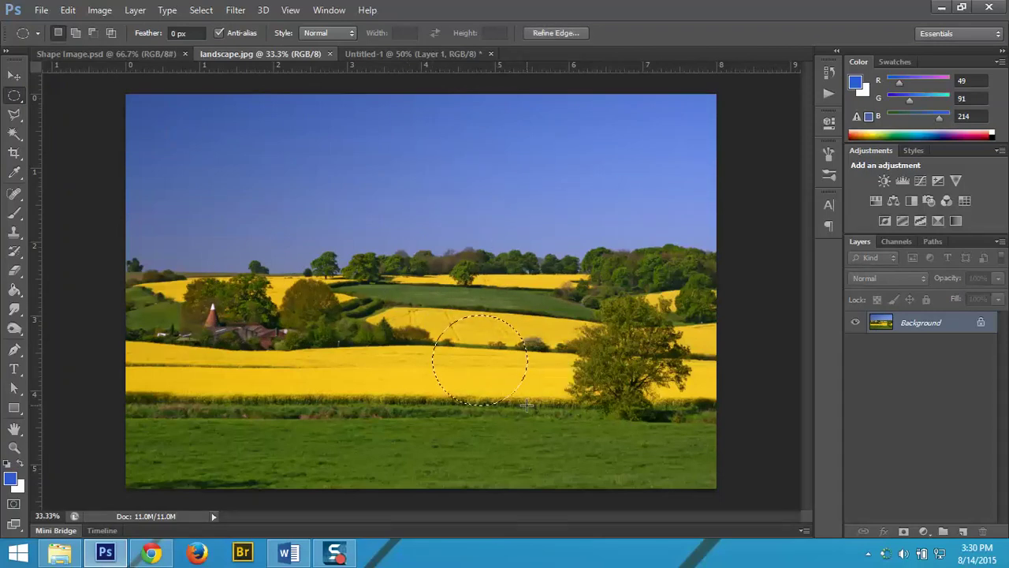
Cut the circle out, then use Edit > Undo so the landscape stays whole
{"action": "key", "text": "BackSpace"}
{"action": "key", "text": "ctrl+d"}
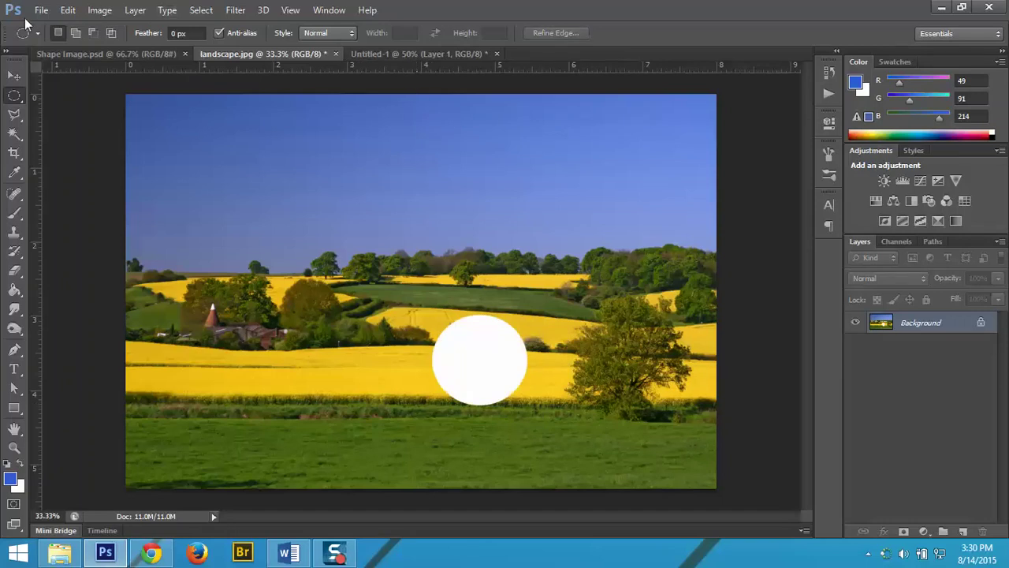
{"action": "left_click", "coordinate": [68, 9]}
{"action": "left_click", "coordinate": [142, 12]}
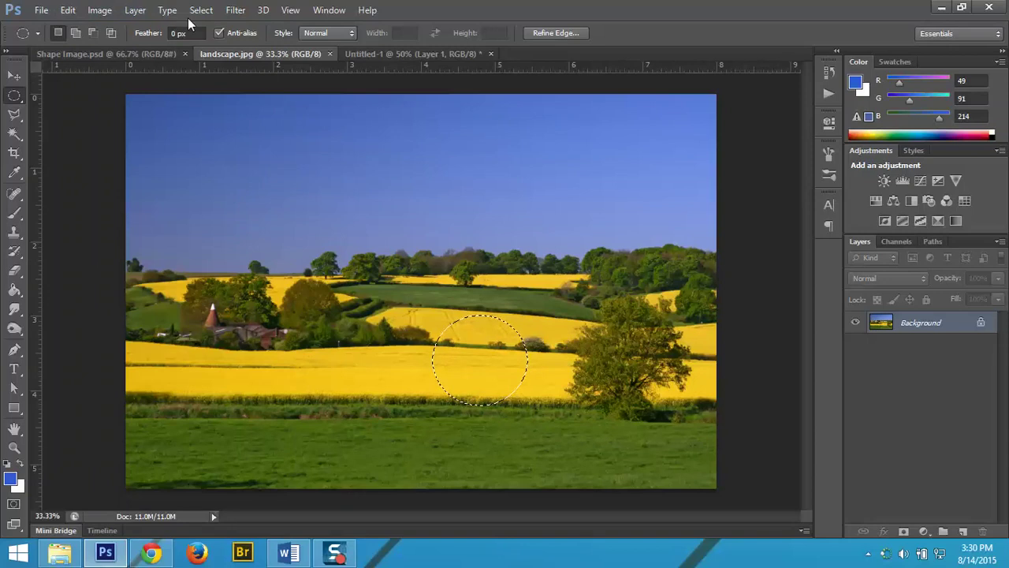
Paste the yellow-field circle into Untitled-1 as Layer 2 and scale it down
{"action": "left_click", "coordinate": [370, 53]}
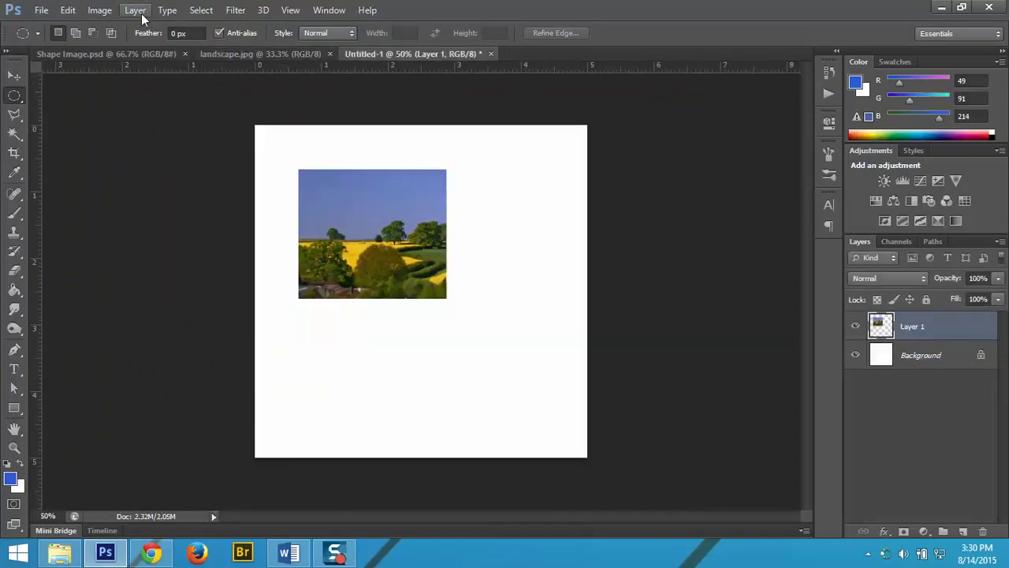
{"action": "key", "text": "ctrl+v"}
{"action": "left_click", "coordinate": [14, 75]}
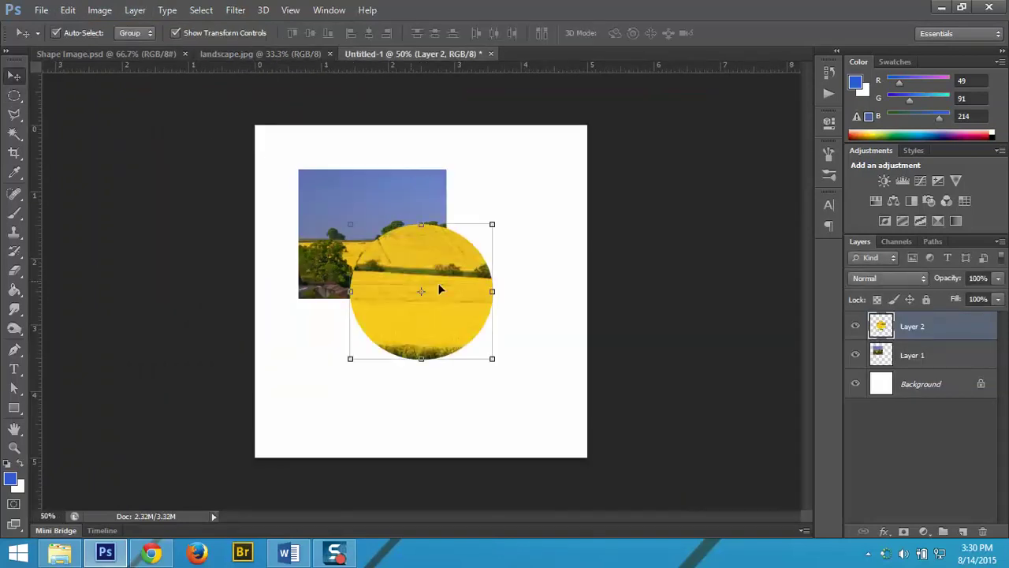
{"action": "left_click_drag", "start_coordinate": [439, 289], "coordinate": [491, 303]}
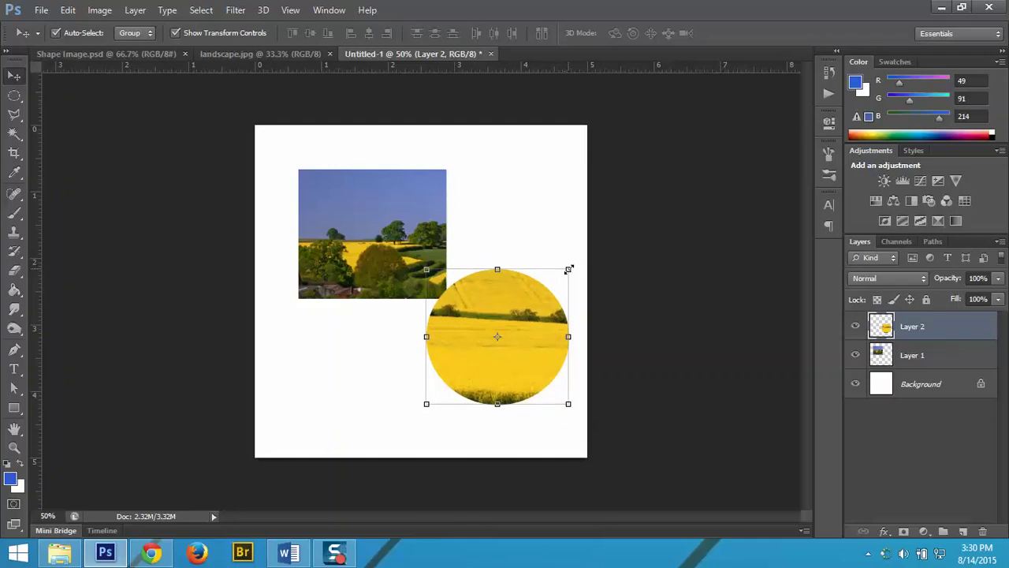
{"action": "left_click_drag", "start_coordinate": [568, 270], "coordinate": [487, 300]}
{"action": "key", "text": "Return"}
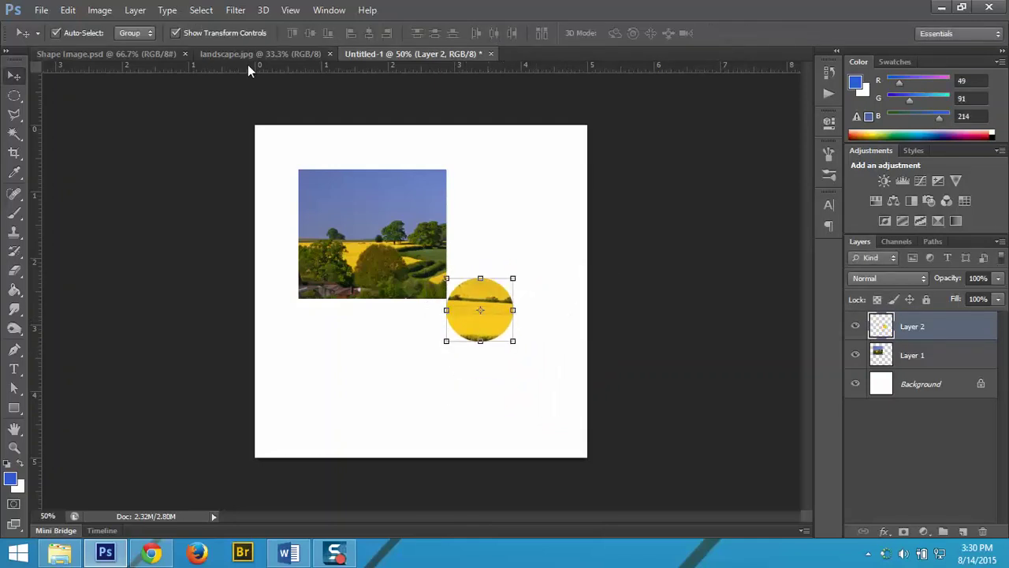
Deselect landscape.jpg, then arrange the circle just below the slightly shifted landscape rectangle
{"action": "left_click", "coordinate": [230, 53]}
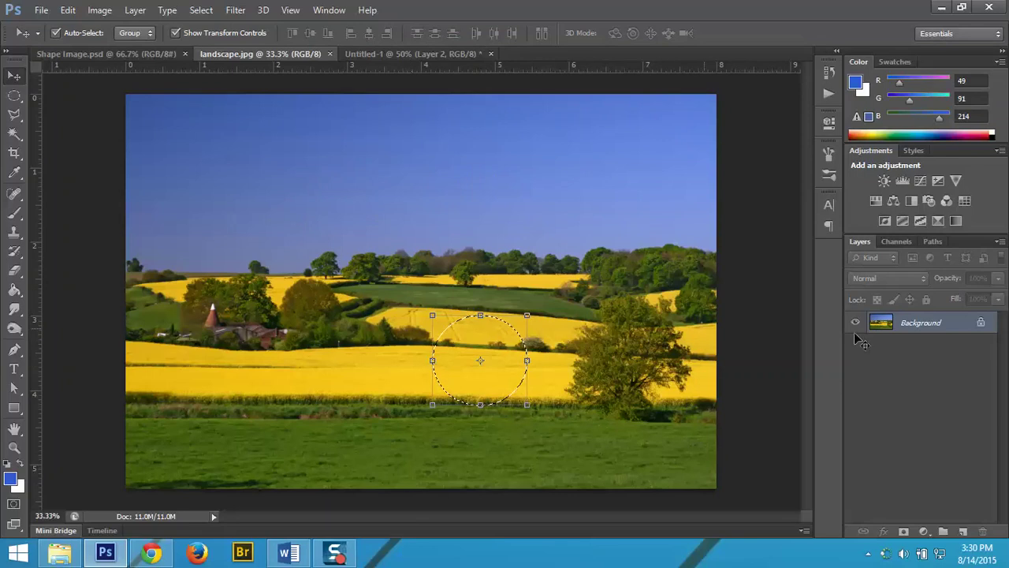
{"action": "key", "text": "ctrl+d"}
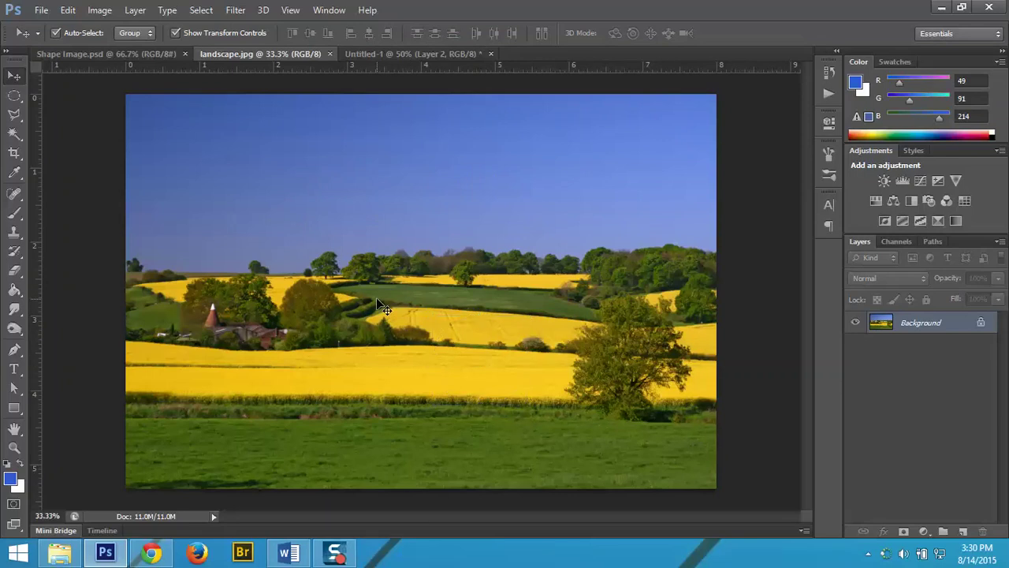
{"action": "left_click", "coordinate": [428, 52]}
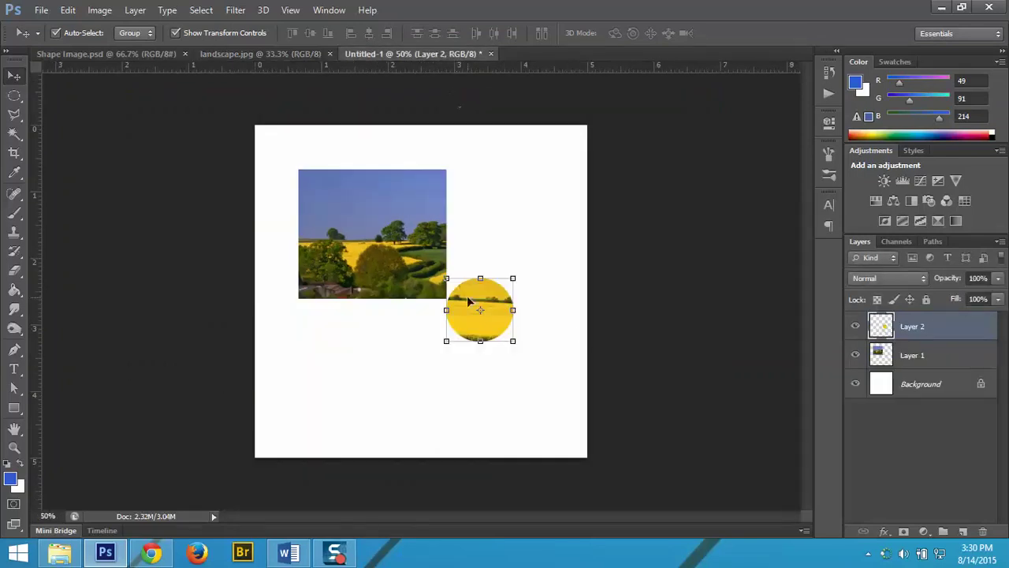
{"action": "left_click_drag", "start_coordinate": [491, 313], "coordinate": [371, 350]}
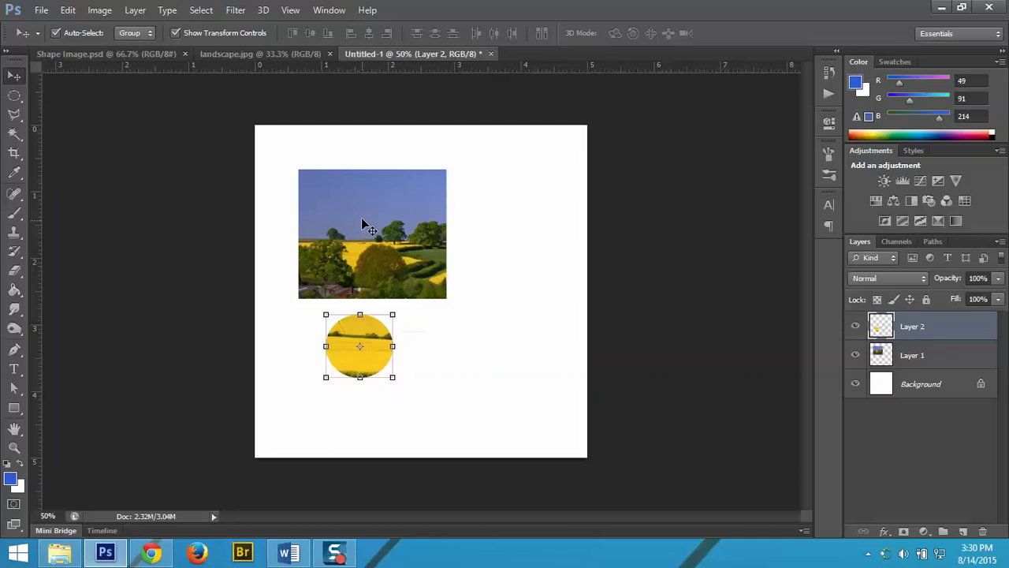
{"action": "left_click_drag", "start_coordinate": [396, 213], "coordinate": [437, 212]}
{"action": "left_click_drag", "start_coordinate": [335, 349], "coordinate": [391, 345]}
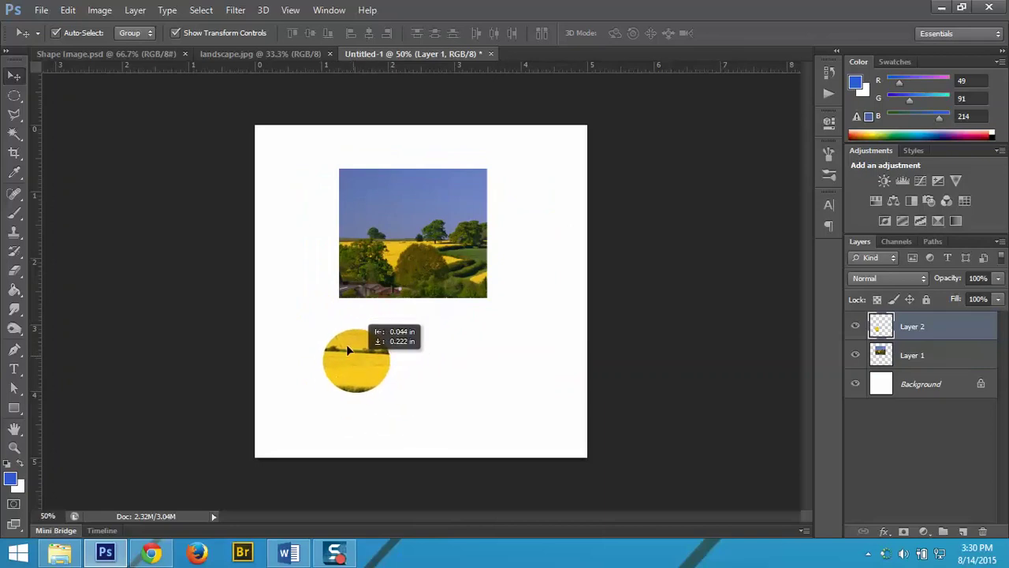
{"action": "left_click_drag", "start_coordinate": [347, 346], "coordinate": [337, 331]}
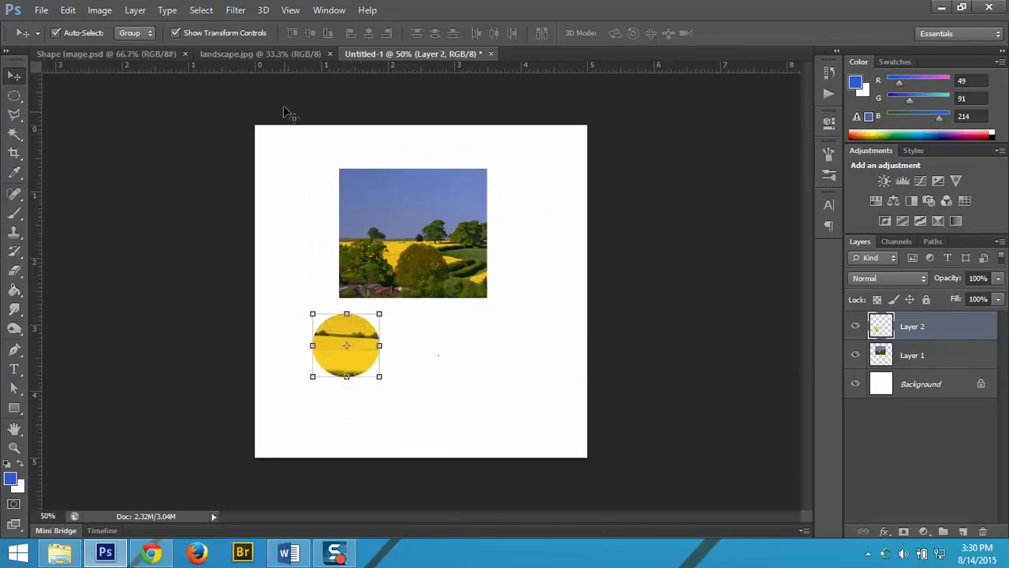
{"action": "left_click", "coordinate": [289, 54]}
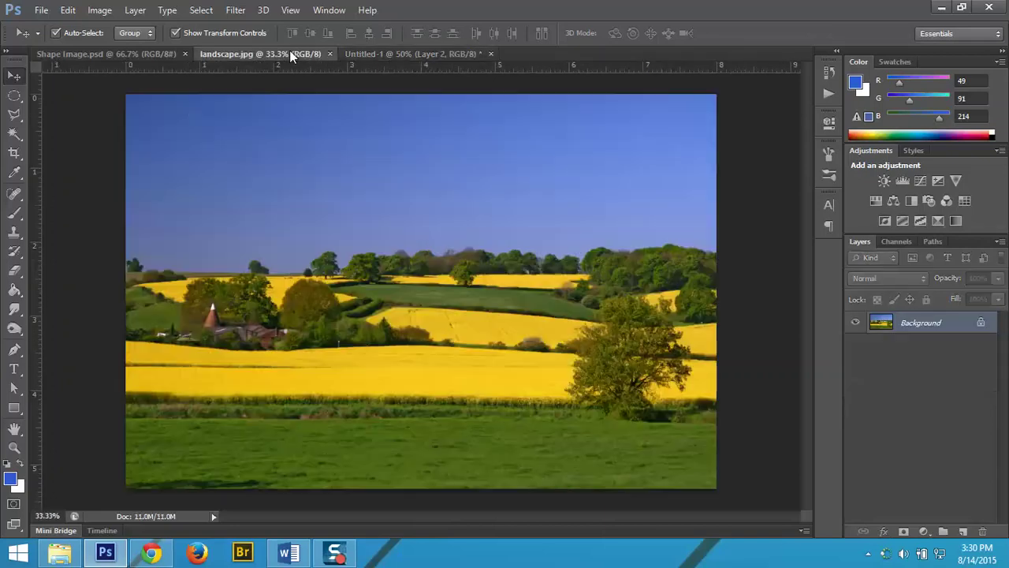
Lasso a wavy freehand region of landscape.jpg and paste it into Untitled-1 as Layer 3
{"action": "left_click", "coordinate": [17, 114]}
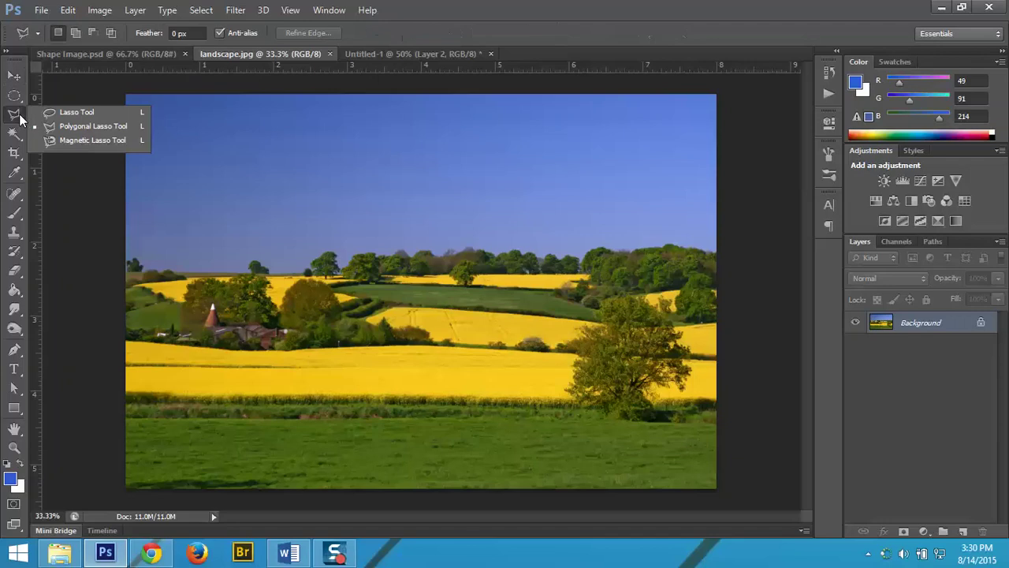
{"action": "left_click", "coordinate": [81, 113]}
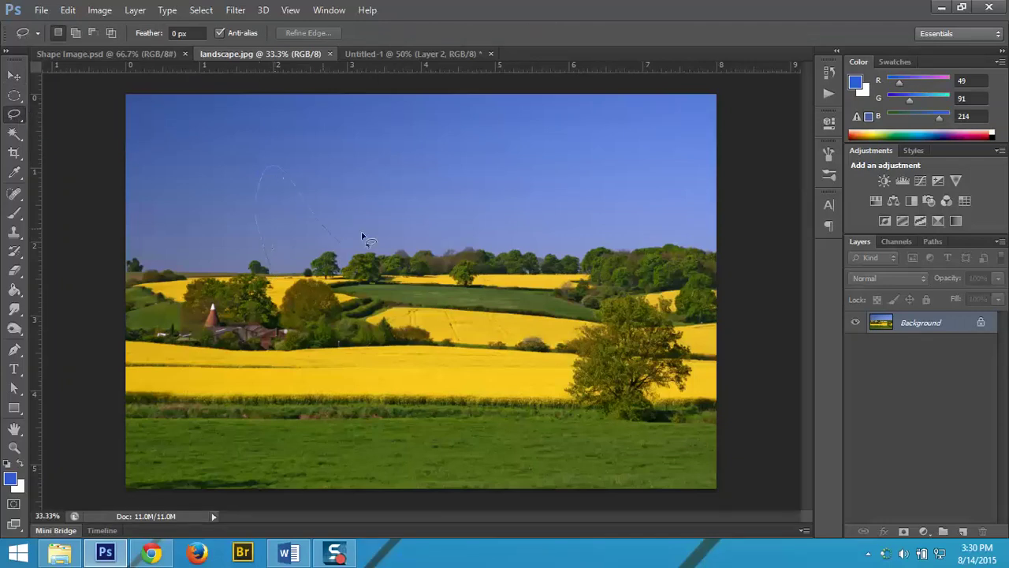
{"action": "mouse_move", "coordinate": [532, 224]}
{"action": "left_mouse_down"}
{"action": "mouse_move", "coordinate": [686, 347]}
{"action": "mouse_move", "coordinate": [729, 472]}
{"action": "mouse_move", "coordinate": [481, 378]}
{"action": "mouse_move", "coordinate": [484, 434]}
{"action": "mouse_move", "coordinate": [332, 351]}
{"action": "mouse_move", "coordinate": [287, 381]}
{"action": "mouse_move", "coordinate": [256, 357]}
{"action": "mouse_move", "coordinate": [265, 328]}
{"action": "mouse_move", "coordinate": [173, 259]}
{"action": "mouse_move", "coordinate": [192, 227]}
{"action": "mouse_move", "coordinate": [272, 272]}
{"action": "left_mouse_up"}
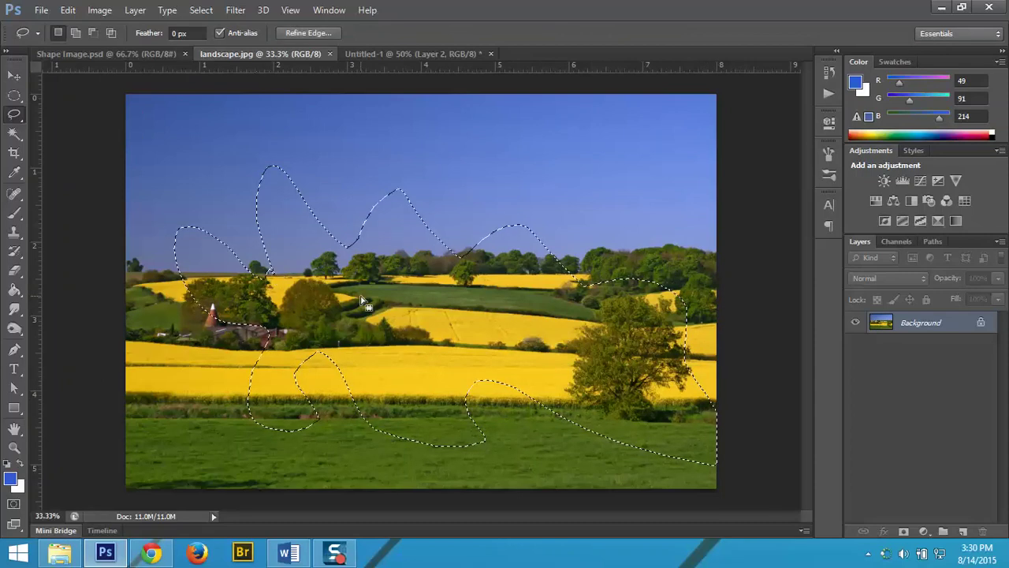
{"action": "left_click", "coordinate": [415, 53]}
{"action": "key", "text": "ctrl+v"}
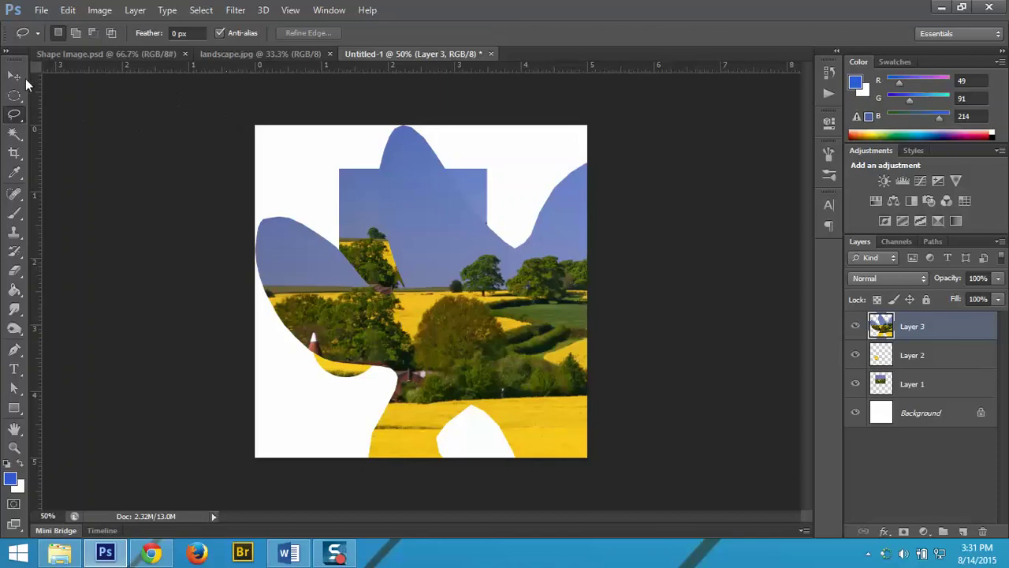
On landscape.jpg, switch to the Polygonal Lasso Tool and drop the earlier wavy selection
{"action": "left_click", "coordinate": [236, 53]}
{"action": "left_click", "coordinate": [11, 116]}
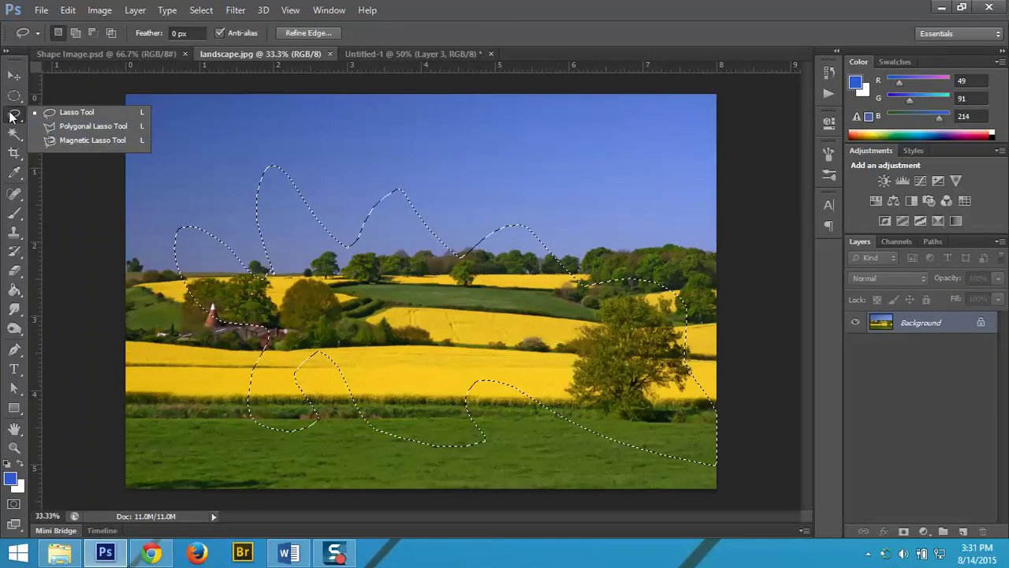
{"action": "left_click", "coordinate": [105, 128]}
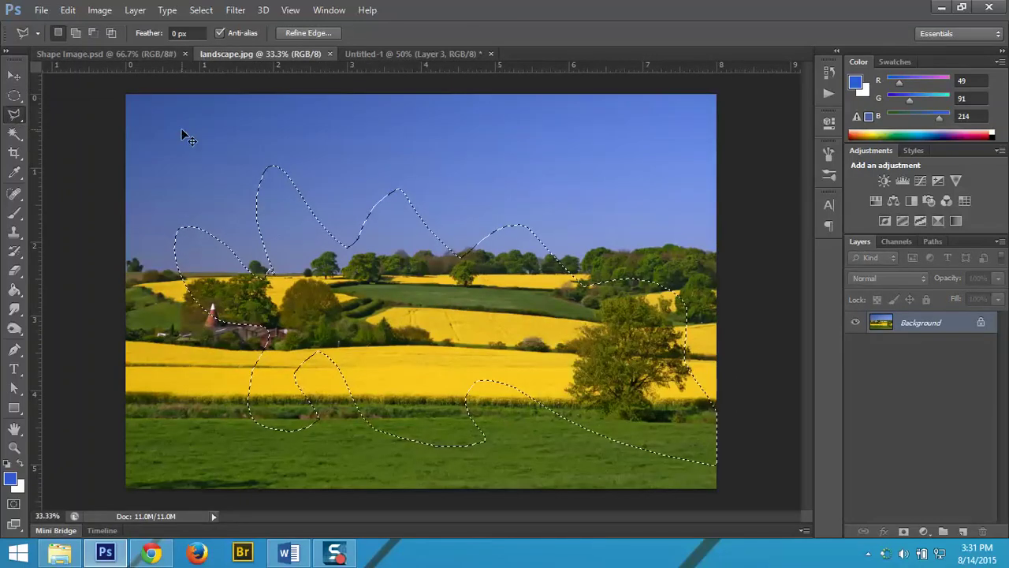
{"action": "key", "text": "ctrl+d"}
Click out a closed zigzag outline from the sky down through the fields and big tree
{"action": "left_click", "coordinate": [288, 268]}
{"action": "left_click", "coordinate": [333, 159]}
{"action": "left_click", "coordinate": [345, 238]}
{"action": "left_click", "coordinate": [429, 157]}
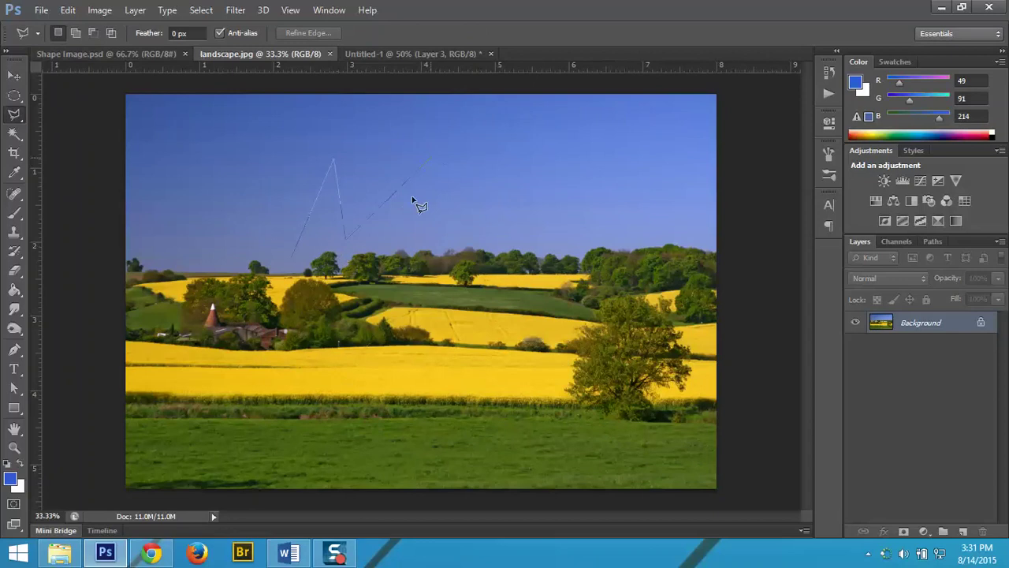
{"action": "left_click", "coordinate": [395, 261]}
{"action": "left_click", "coordinate": [480, 172]}
{"action": "left_click", "coordinate": [447, 314]}
{"action": "left_click", "coordinate": [596, 313]}
{"action": "left_click", "coordinate": [625, 402]}
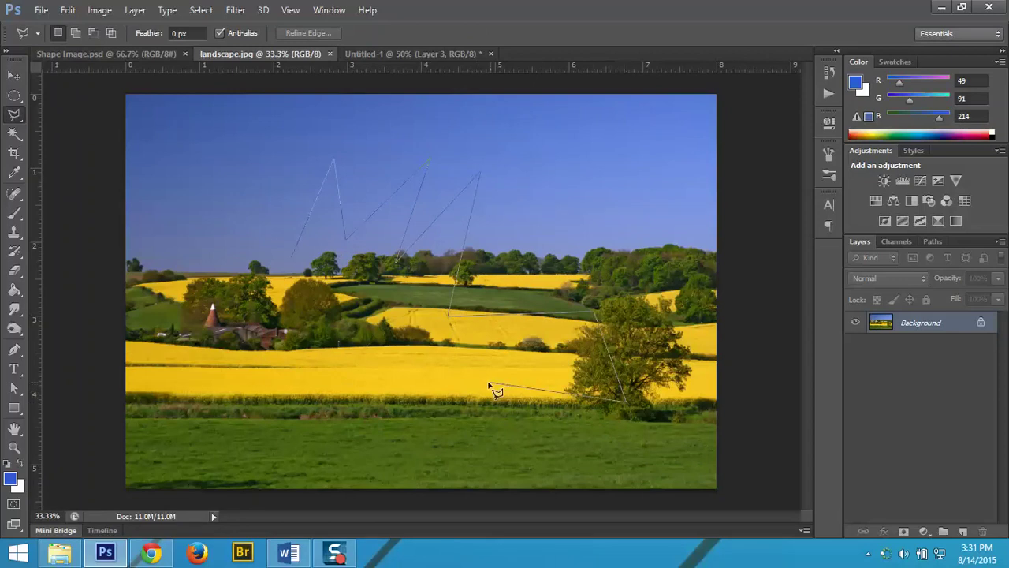
{"action": "left_click", "coordinate": [400, 361]}
{"action": "left_click", "coordinate": [398, 302]}
{"action": "left_click", "coordinate": [326, 370]}
{"action": "left_click", "coordinate": [320, 284]}
{"action": "left_click", "coordinate": [260, 326]}
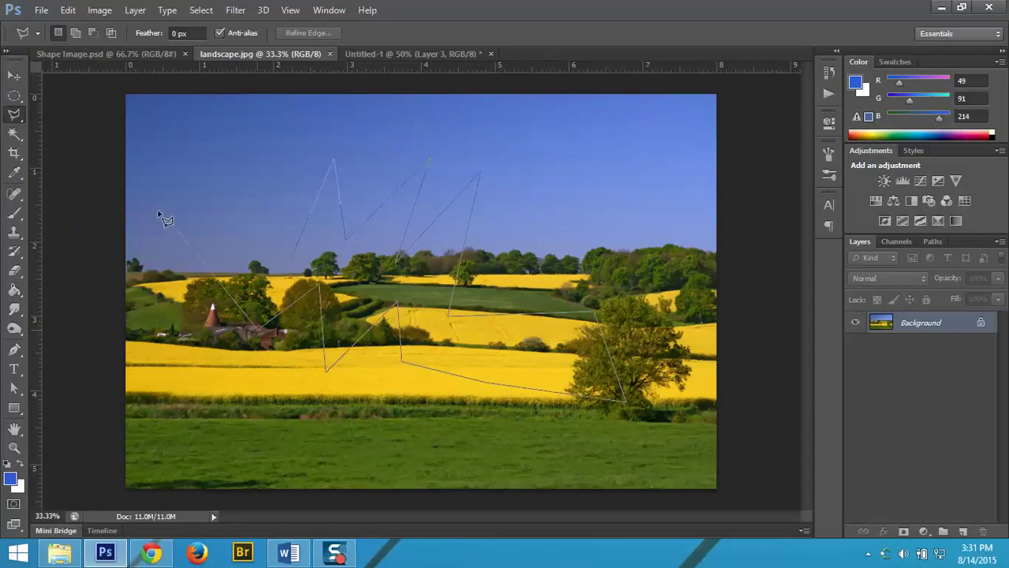
{"action": "left_click", "coordinate": [160, 208]}
{"action": "left_click", "coordinate": [219, 158]}
{"action": "left_click", "coordinate": [223, 246]}
{"action": "left_click", "coordinate": [287, 179]}
{"action": "left_click", "coordinate": [259, 305]}
{"action": "left_click", "coordinate": [293, 261]}
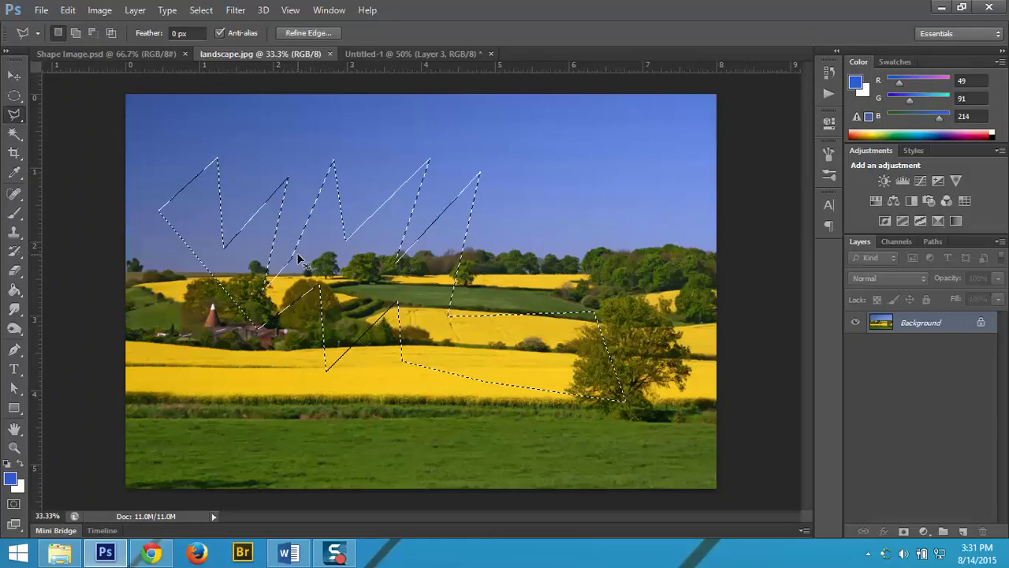
{"action": "left_click", "coordinate": [404, 53]}
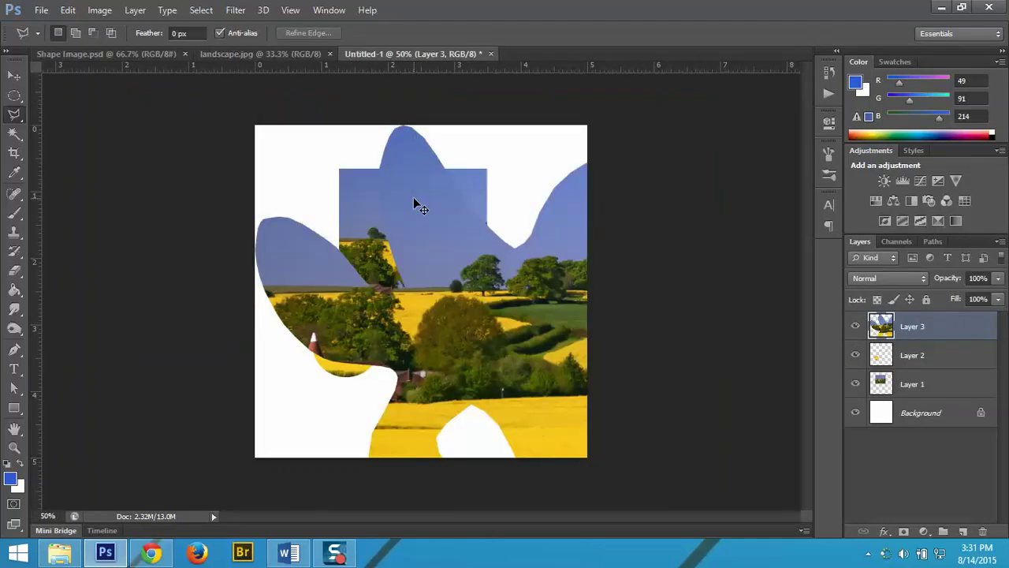
Paste the zigzag cutout as Layer 4, scaled to about 35% and placed mid-canvas
{"action": "key", "text": "ctrl+v"}
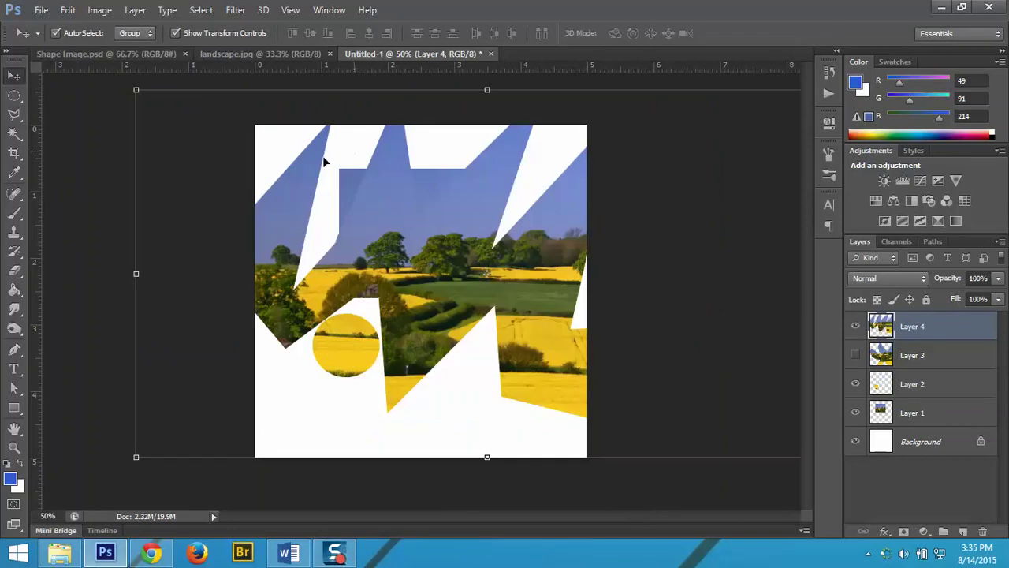
{"action": "left_click_drag", "start_coordinate": [135, 90], "coordinate": [499, 276]}
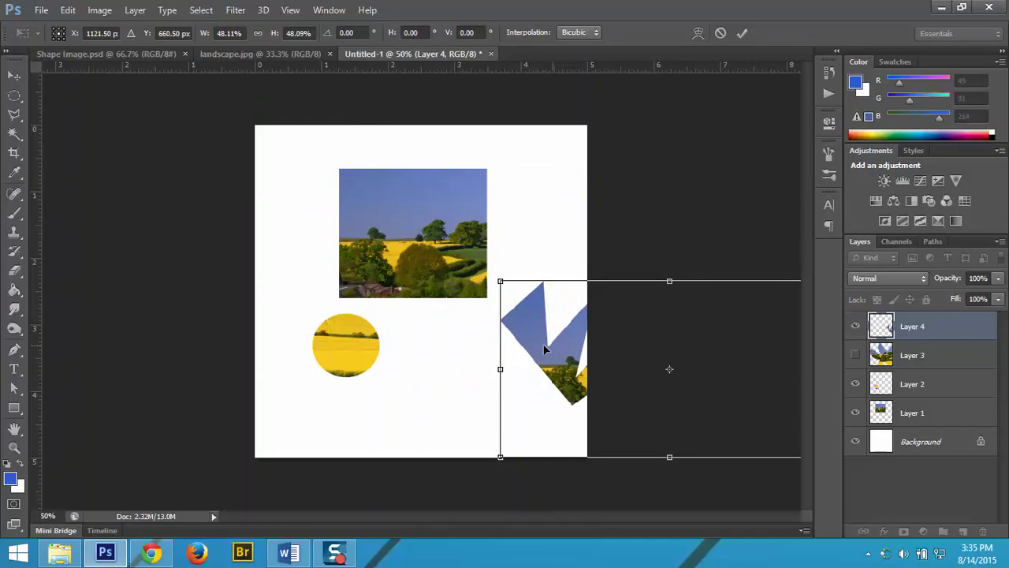
{"action": "left_click_drag", "start_coordinate": [551, 349], "coordinate": [312, 308]}
{"action": "left_click_drag", "start_coordinate": [261, 245], "coordinate": [355, 292]}
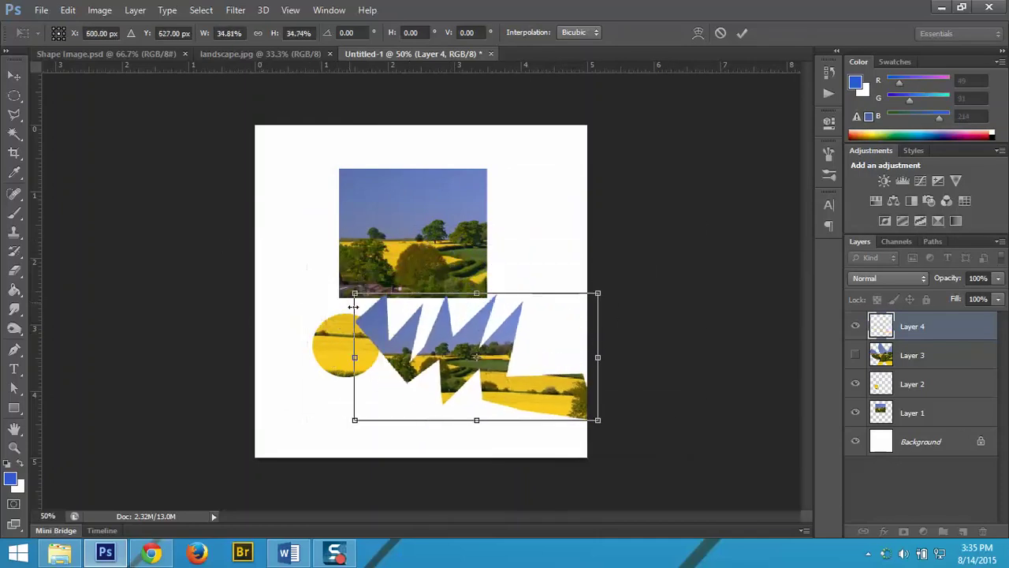
{"action": "mouse_move", "coordinate": [426, 343]}
{"action": "left_mouse_down"}
{"action": "mouse_move", "coordinate": [398, 342]}
{"action": "mouse_move", "coordinate": [409, 347]}
{"action": "left_mouse_up"}
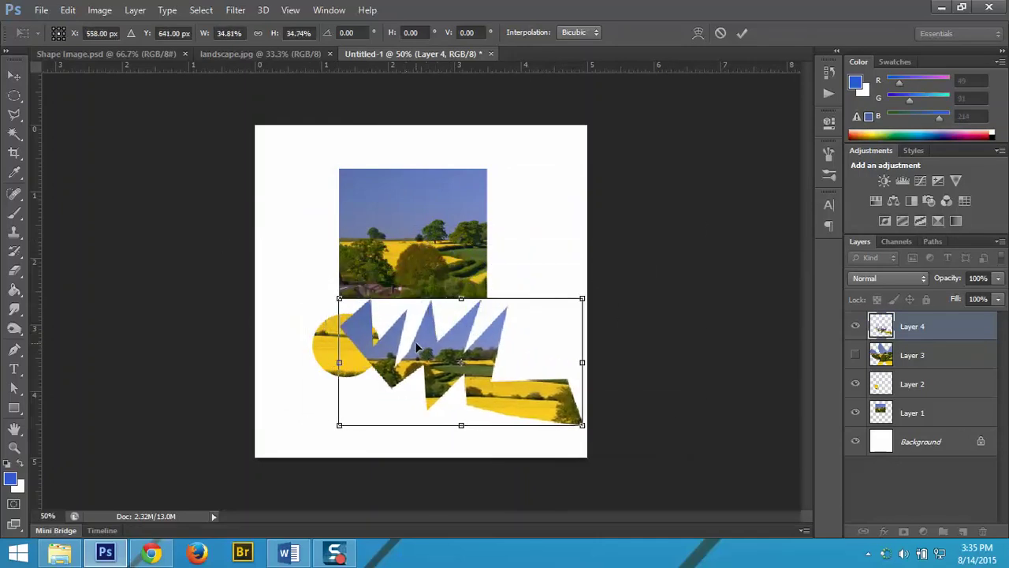
{"action": "key", "text": "Return"}
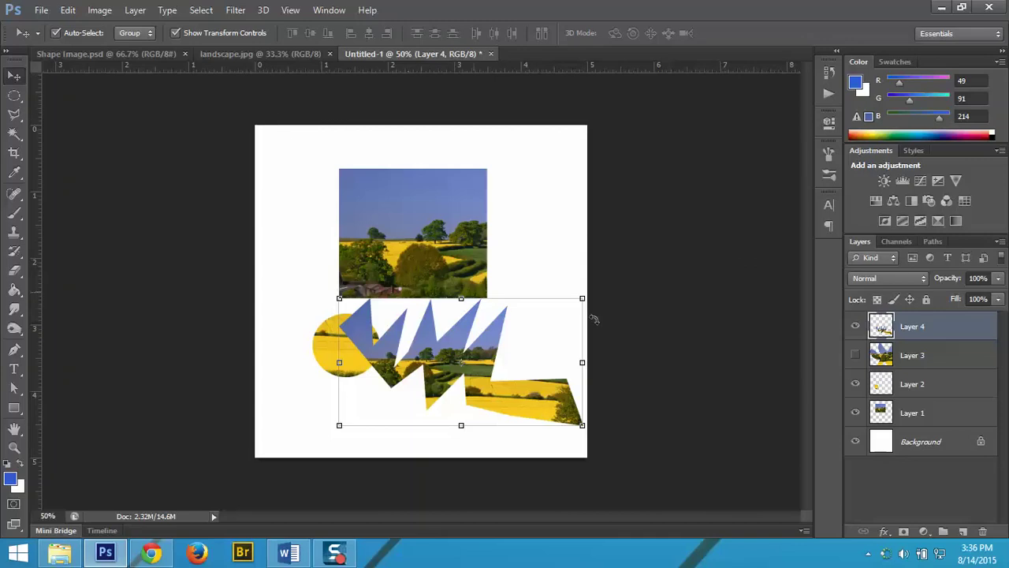
Show the wavy Layer 3 cutout, shrink it to about 43%, and place it along the bottom
{"action": "left_click", "coordinate": [856, 354]}
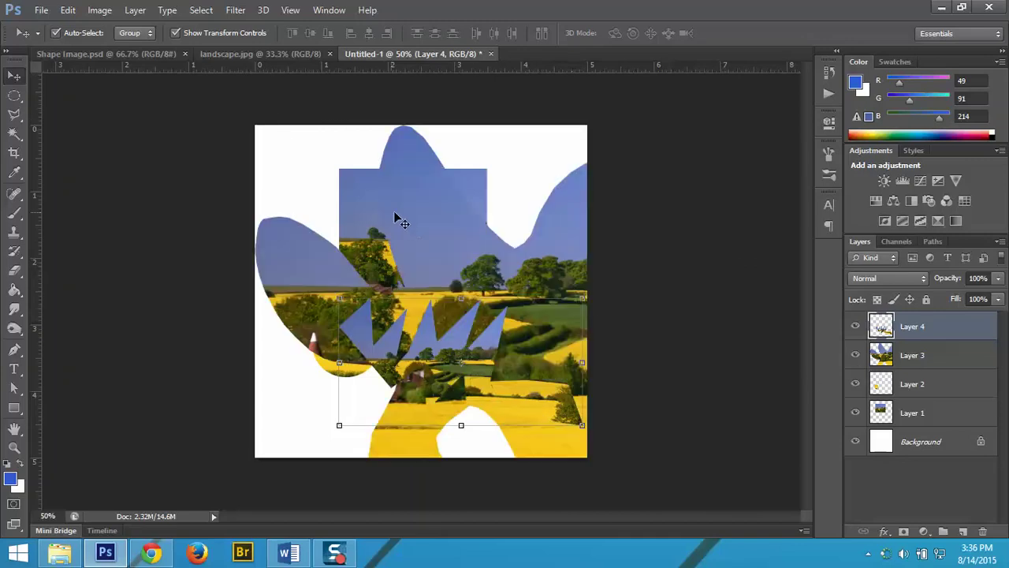
{"action": "left_click", "coordinate": [416, 213]}
{"action": "left_click_drag", "start_coordinate": [257, 127], "coordinate": [335, 245]}
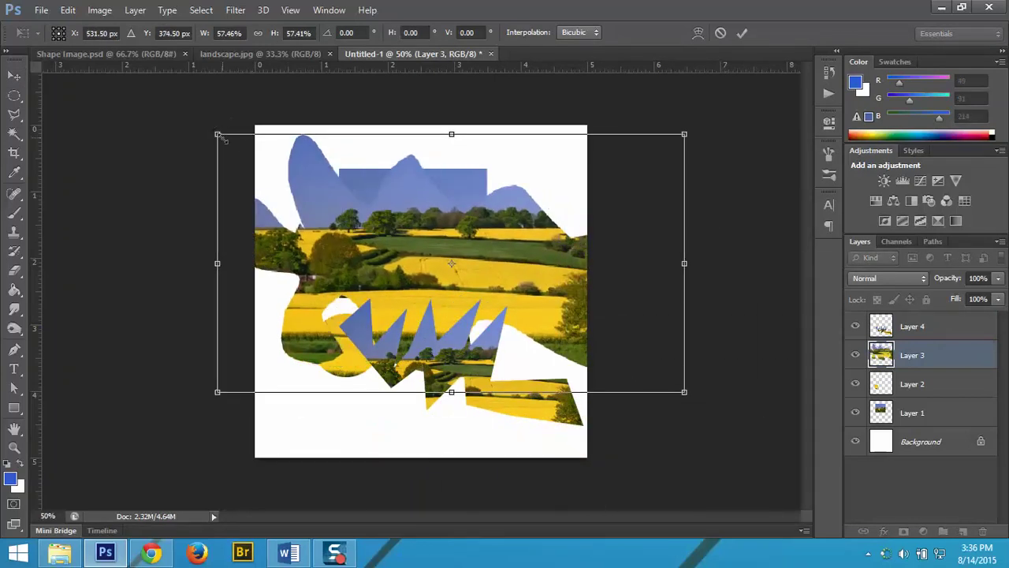
{"action": "left_click_drag", "start_coordinate": [223, 139], "coordinate": [341, 203]}
{"action": "left_click_drag", "start_coordinate": [493, 295], "coordinate": [444, 470]}
{"action": "key", "text": "Return"}
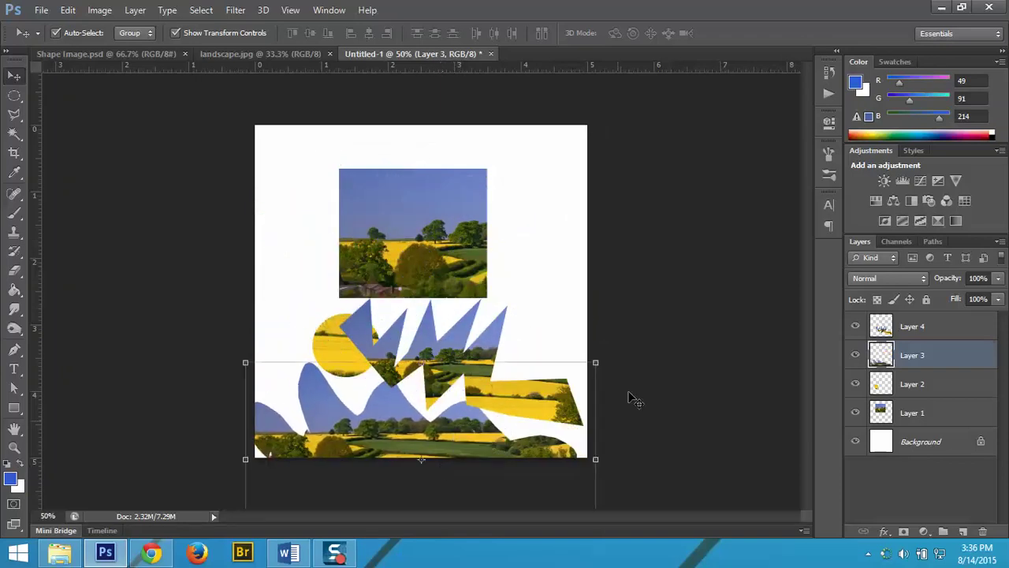
Hide the mountain layer and the rectangular landscape photo layer
{"action": "left_click", "coordinate": [856, 356]}
{"action": "left_click", "coordinate": [857, 409]}
{"action": "left_click", "coordinate": [858, 356]}
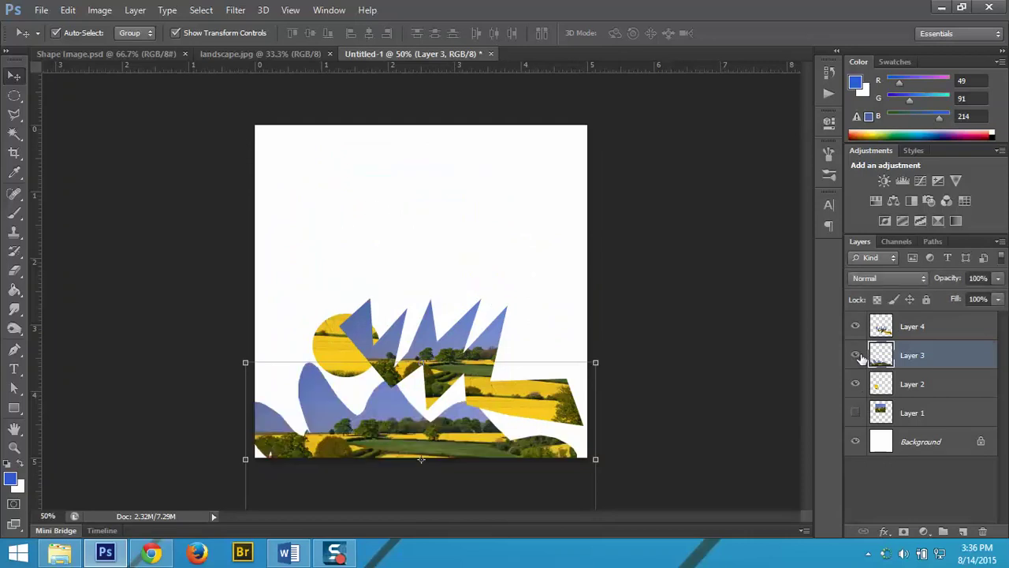
{"action": "left_click", "coordinate": [858, 356]}
{"action": "left_click", "coordinate": [858, 357]}
{"action": "left_click", "coordinate": [857, 356]}
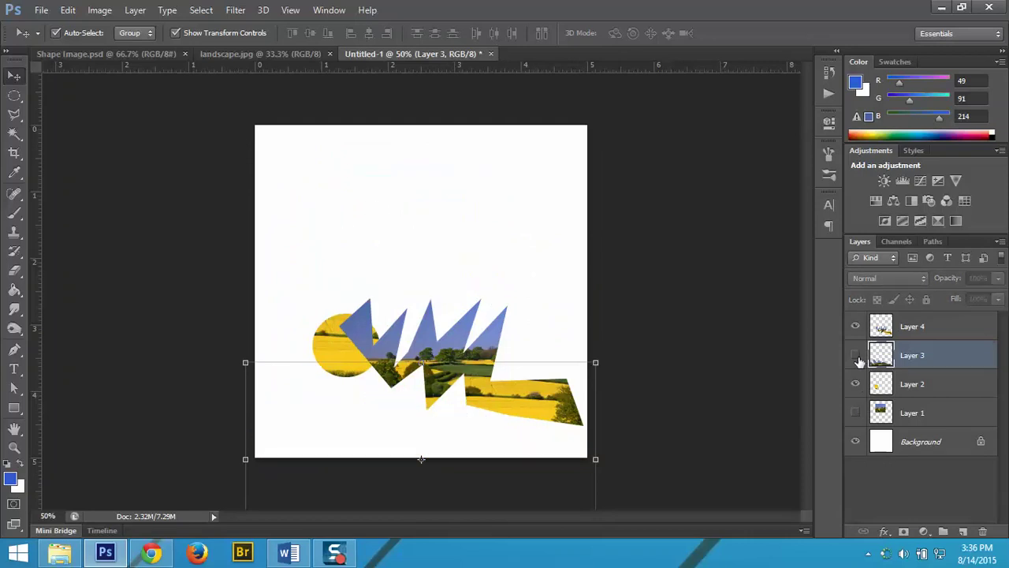
Rotate the zigzag Layer 4 about 57 degrees, discarding an earlier vertical stretch
{"action": "left_click", "coordinate": [929, 392]}
{"action": "left_click", "coordinate": [869, 321]}
{"action": "left_click_drag", "start_coordinate": [436, 352], "coordinate": [468, 363]}
{"action": "left_click_drag", "start_coordinate": [396, 340], "coordinate": [385, 261]}
{"action": "left_click_drag", "start_coordinate": [351, 218], "coordinate": [352, 127]}
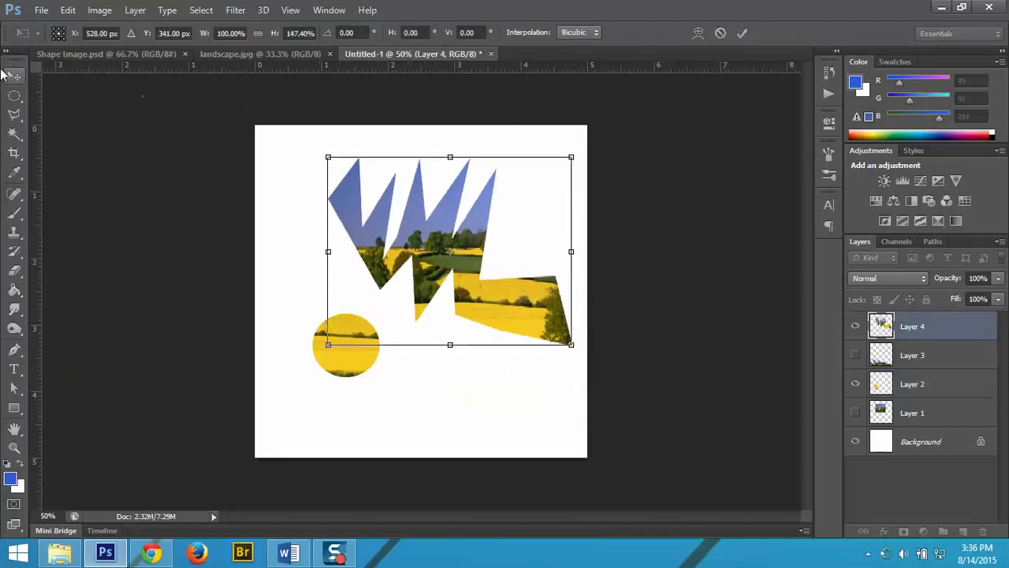
{"action": "left_click", "coordinate": [15, 75]}
{"action": "left_click", "coordinate": [614, 221]}
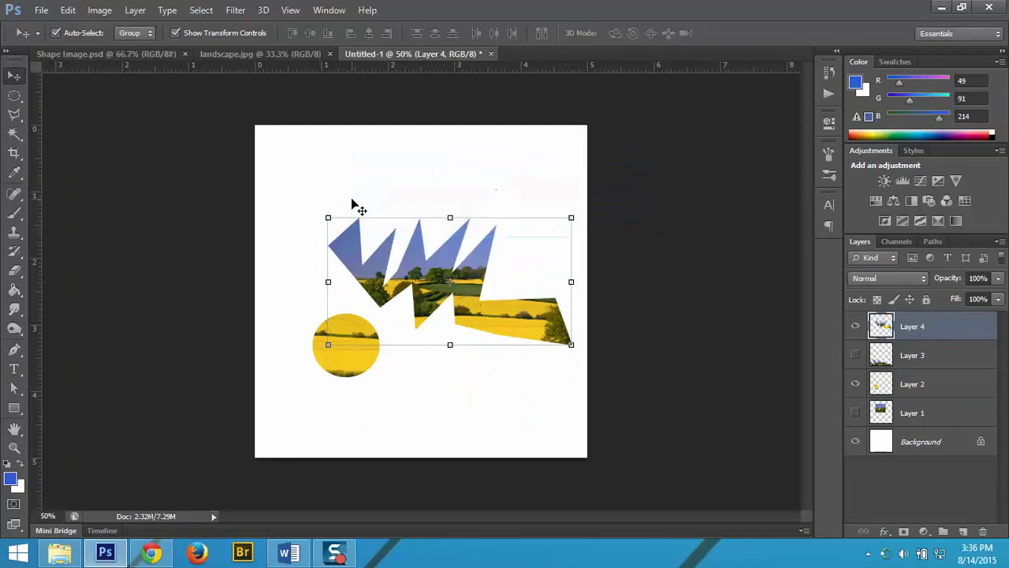
{"action": "left_click_drag", "start_coordinate": [312, 200], "coordinate": [443, 134]}
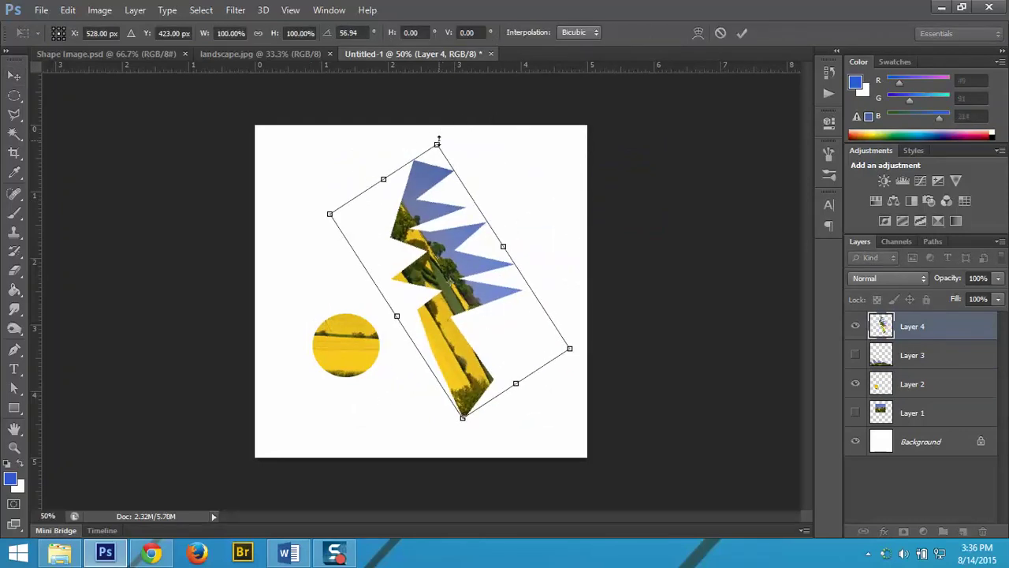
{"action": "key", "text": "Return"}
Shrink the zigzag to about 71.5%, shift it up-right, and raise the yellow circle above it as the head
{"action": "left_click_drag", "start_coordinate": [520, 158], "coordinate": [484, 234]}
{"action": "key", "text": "Return"}
{"action": "left_click_drag", "start_coordinate": [426, 276], "coordinate": [439, 237]}
{"action": "left_click", "coordinate": [358, 327]}
{"action": "left_click_drag", "start_coordinate": [341, 340], "coordinate": [366, 189]}
Show the mountain layer again and nudge it slightly down
{"action": "left_click", "coordinate": [907, 354]}
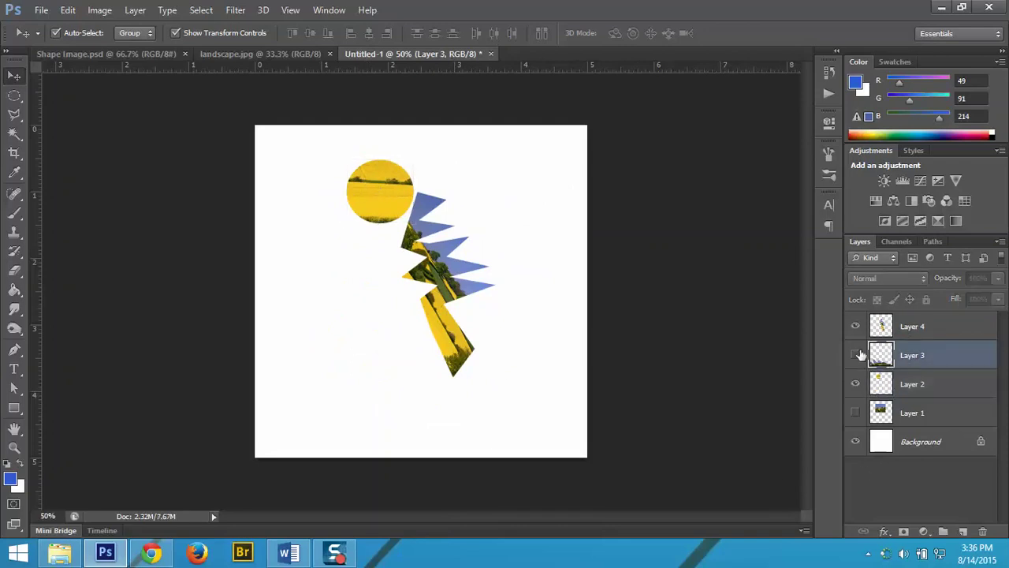
{"action": "left_click", "coordinate": [856, 354]}
{"action": "mouse_move", "coordinate": [386, 422]}
{"action": "left_mouse_down"}
{"action": "mouse_move", "coordinate": [379, 413]}
{"action": "mouse_move", "coordinate": [375, 429]}
{"action": "mouse_move", "coordinate": [385, 430]}
{"action": "left_mouse_up"}
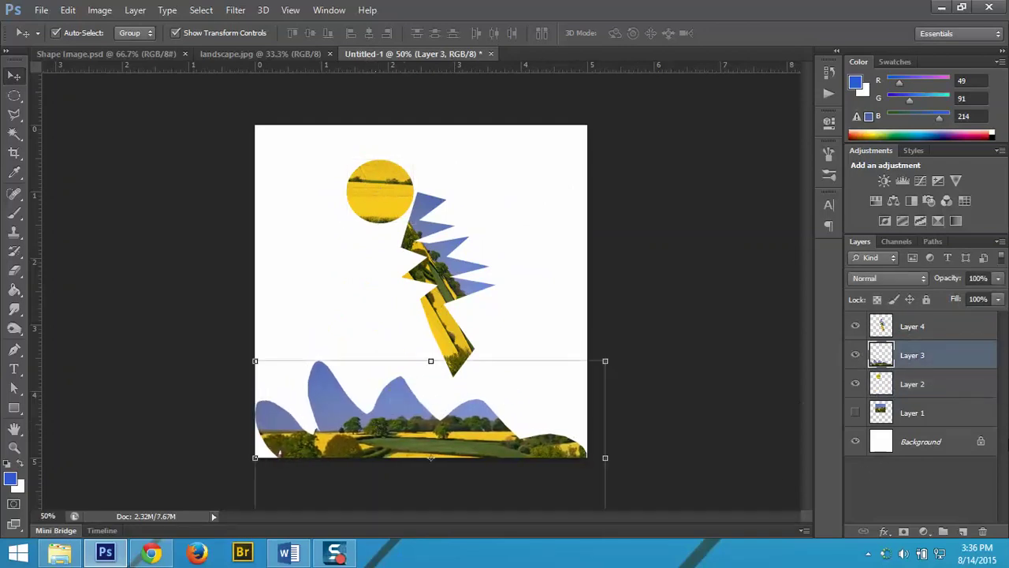
Delete the rectangular landscape layer (Layer 1) from the collage
{"action": "left_click", "coordinate": [972, 412]}
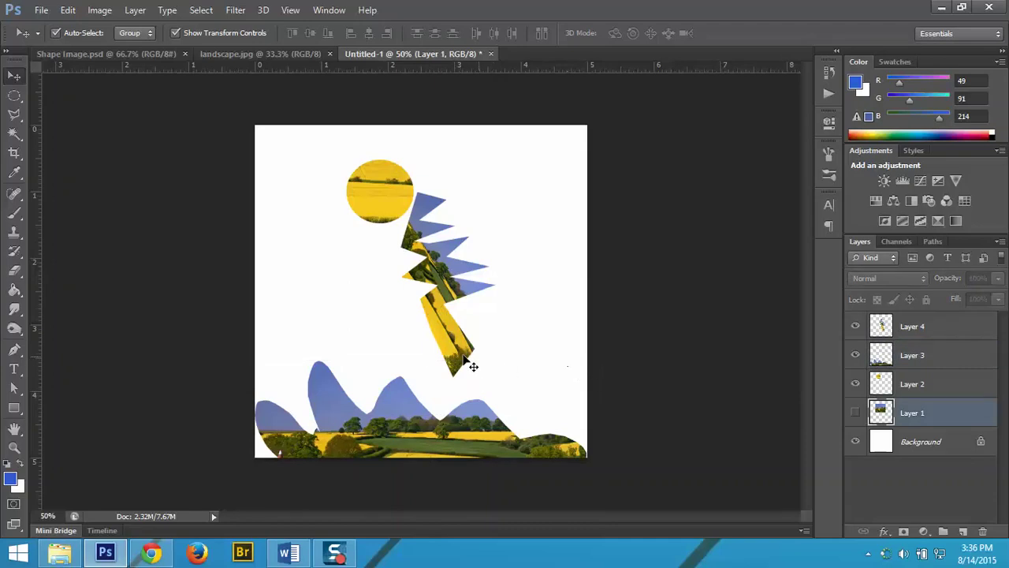
{"action": "left_click", "coordinate": [857, 413]}
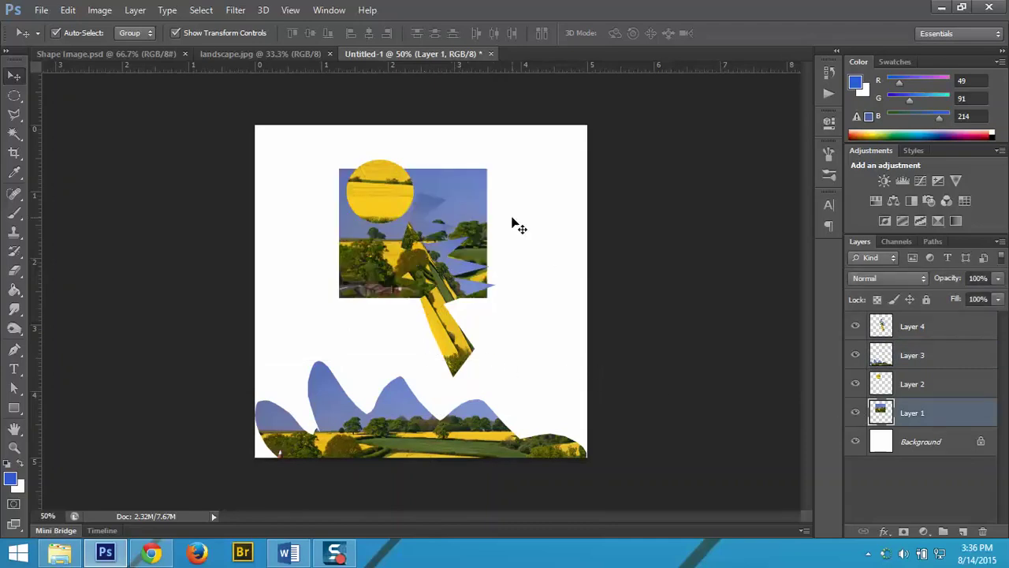
{"action": "left_click_drag", "start_coordinate": [473, 189], "coordinate": [386, 251]}
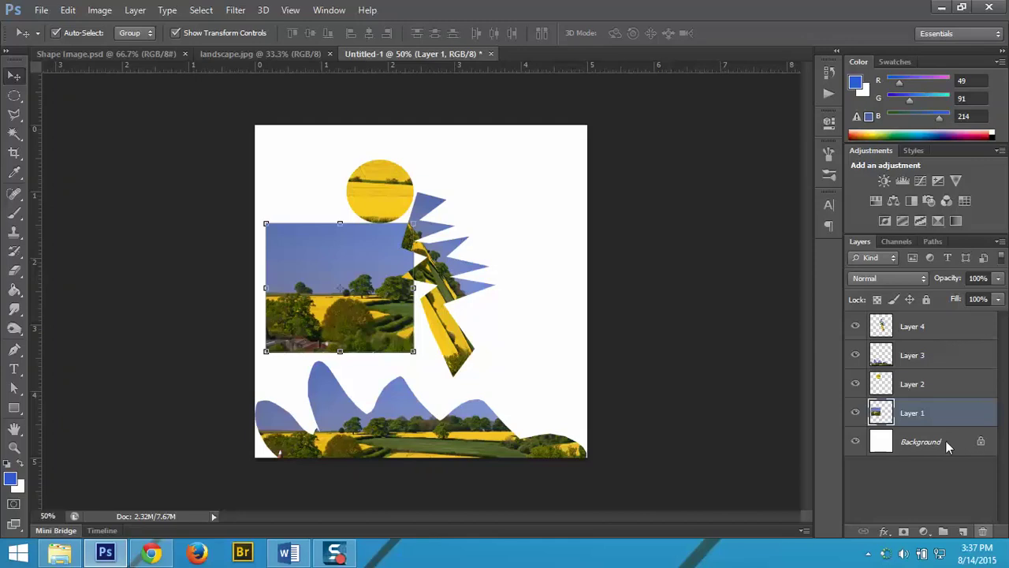
{"action": "key", "text": "Delete"}
{"action": "left_click", "coordinate": [426, 220]}
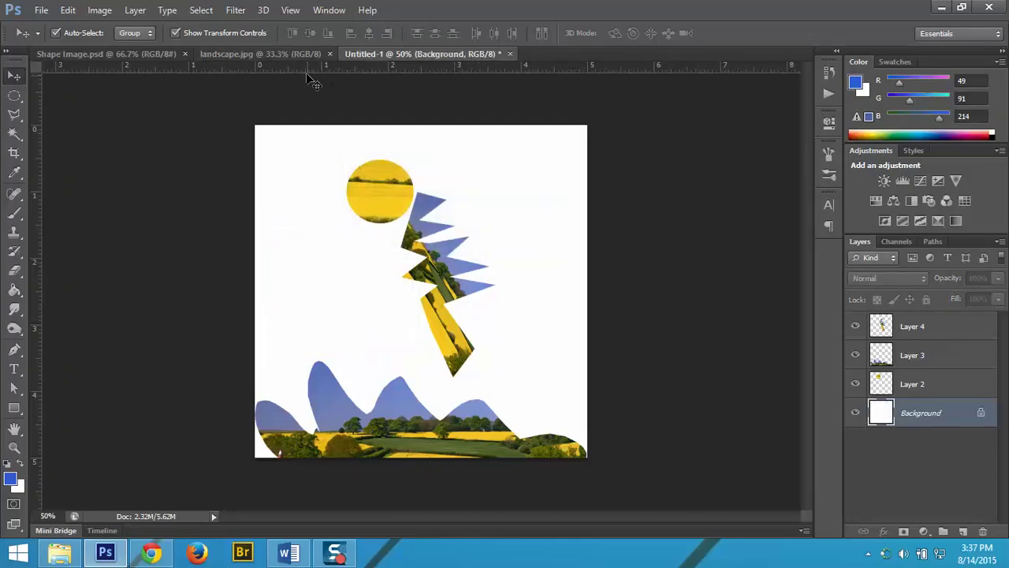
In landscape.jpg, select a thin rectangular strip of blue sky
{"action": "left_click", "coordinate": [303, 53]}
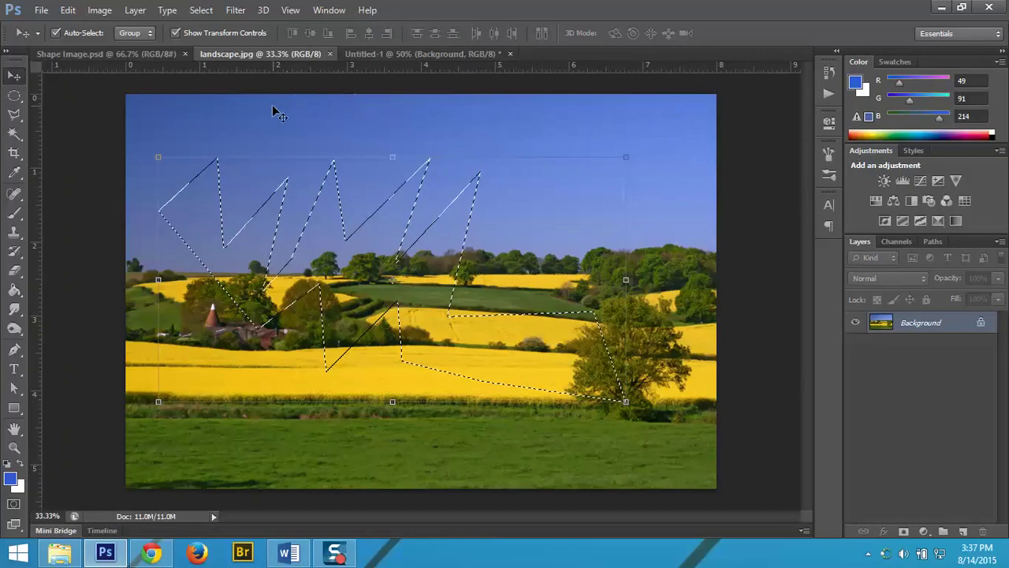
{"action": "left_click", "coordinate": [15, 95]}
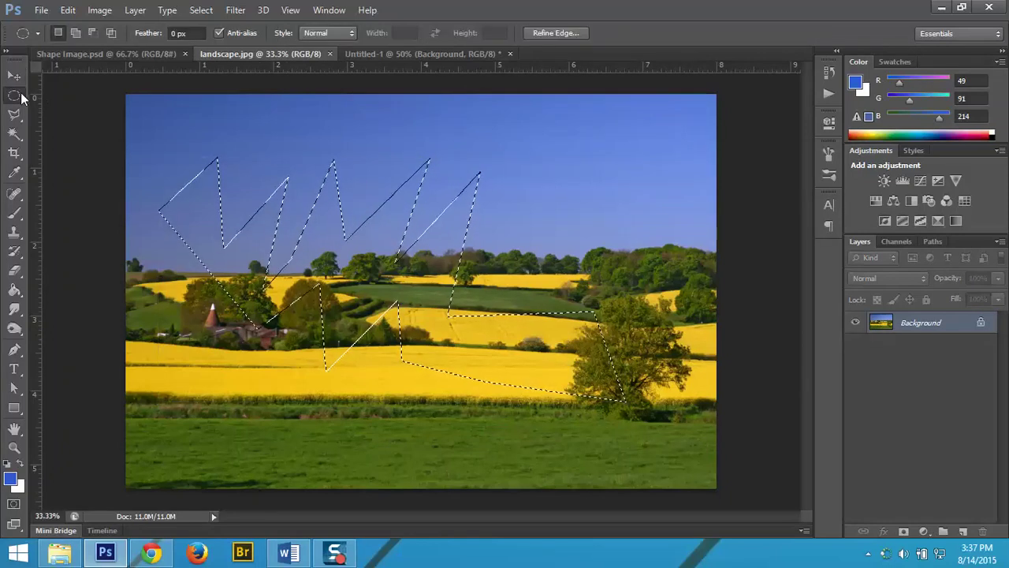
{"action": "right_click", "coordinate": [24, 97]}
{"action": "left_click", "coordinate": [74, 95]}
{"action": "left_click", "coordinate": [84, 99]}
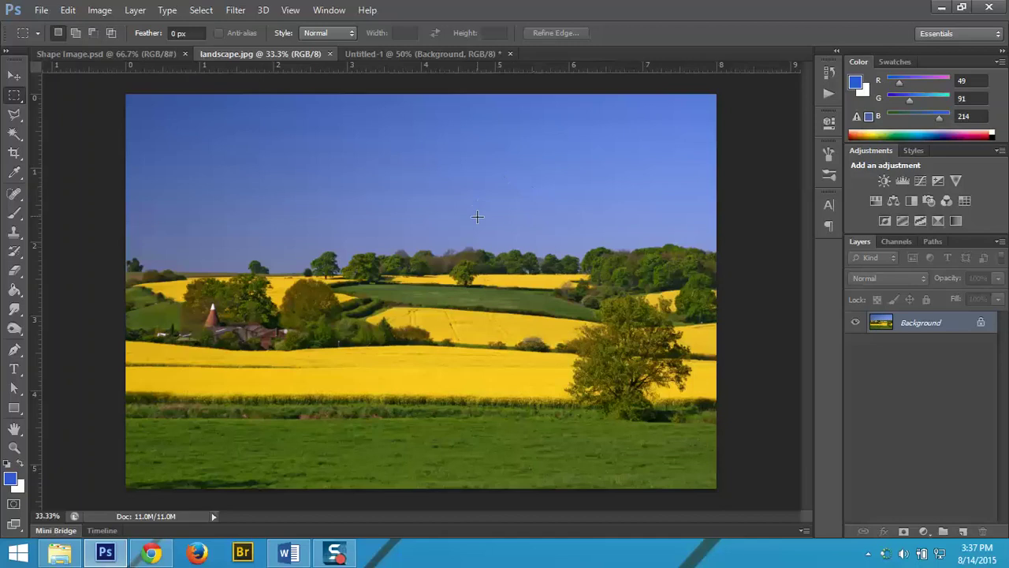
{"action": "left_click_drag", "start_coordinate": [472, 181], "coordinate": [694, 203]}
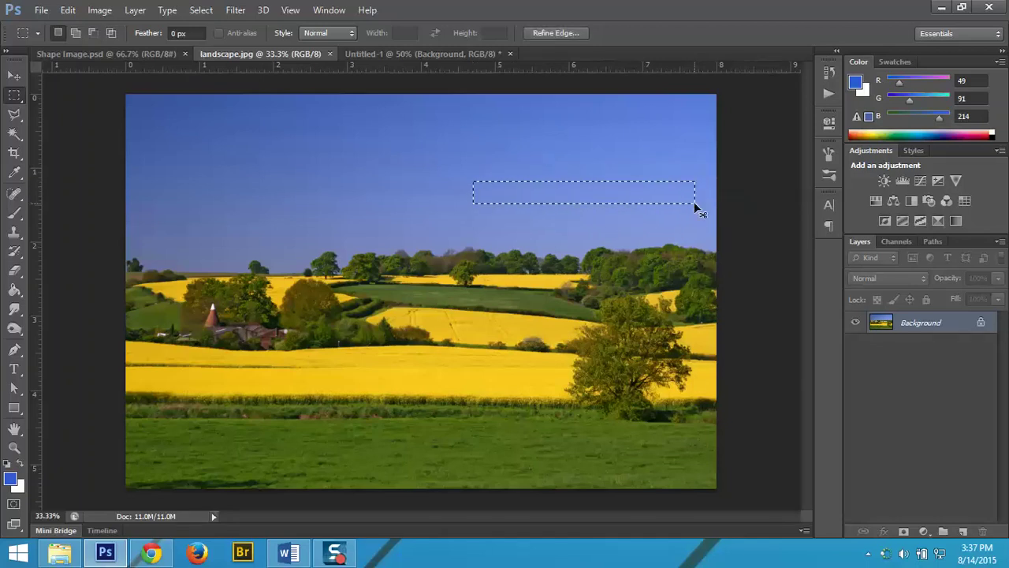
Paste the sky strip into Untitled-1 as a diving board running to the right edge below the body
{"action": "left_click", "coordinate": [423, 54]}
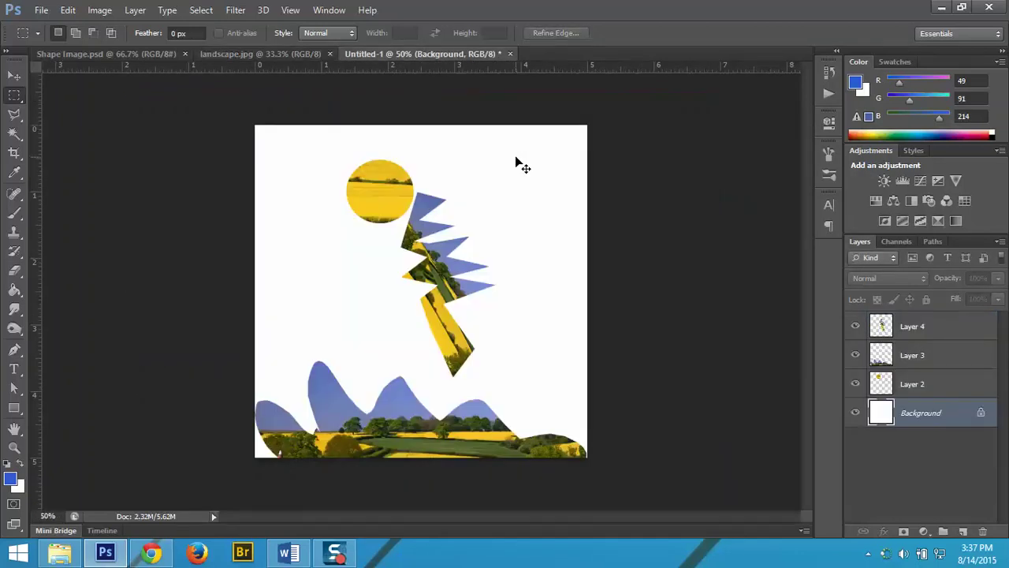
{"action": "key", "text": "ctrl+v"}
{"action": "left_click", "coordinate": [14, 75]}
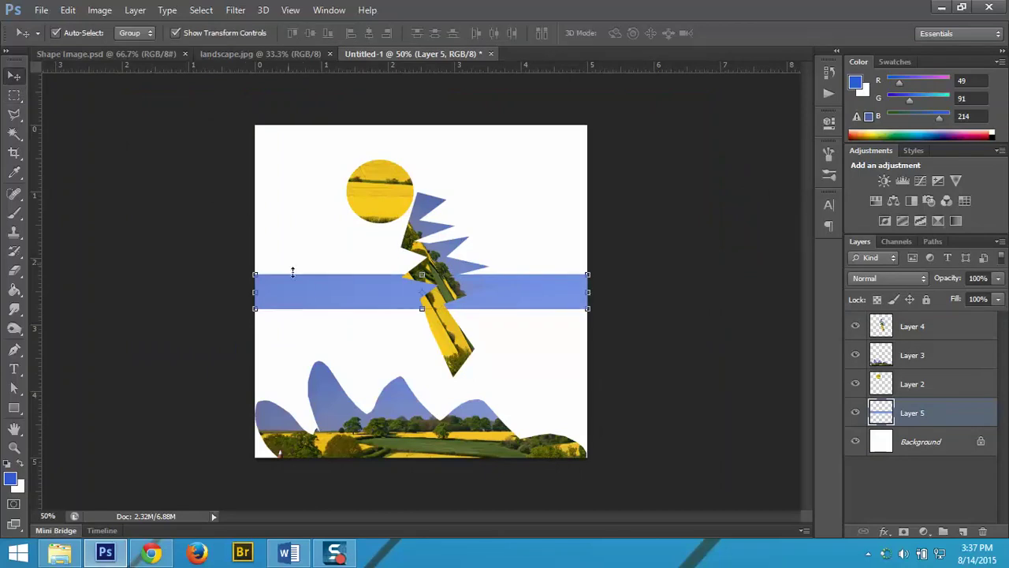
{"action": "left_click_drag", "start_coordinate": [305, 290], "coordinate": [445, 344]}
{"action": "key", "text": "Return"}
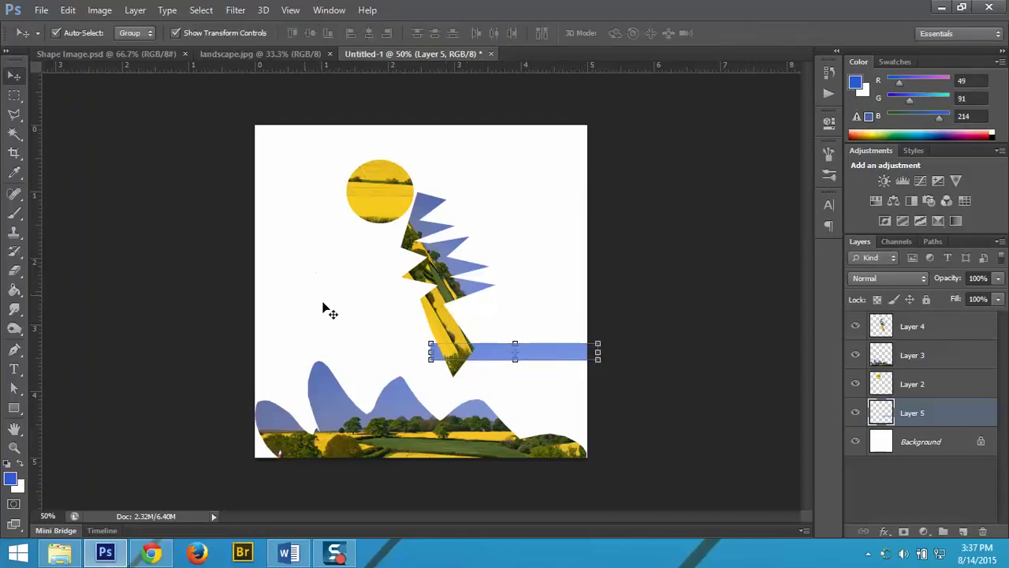
{"action": "left_click", "coordinate": [444, 290]}
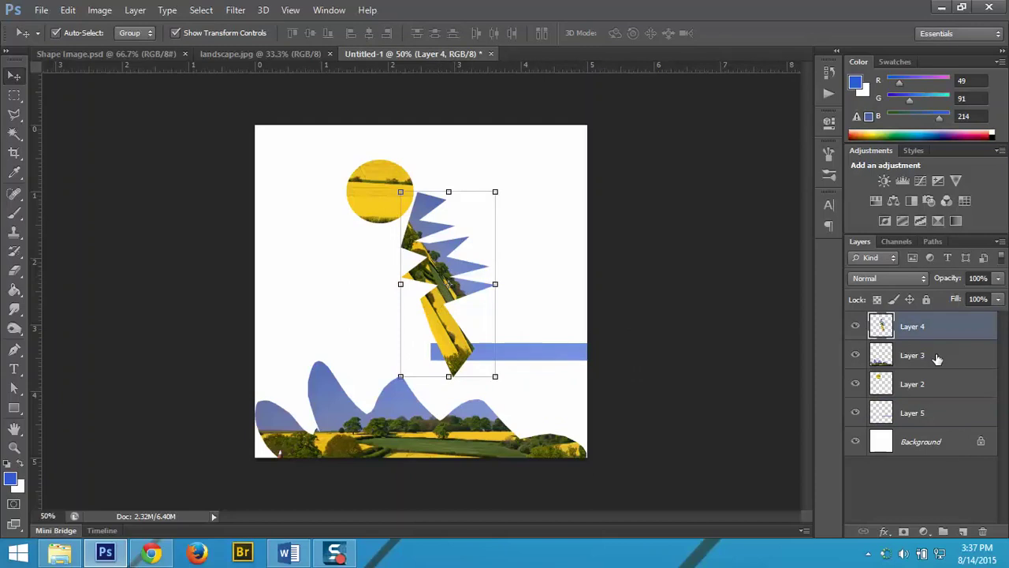
Scale the sun (Layer 2) and zigzag body (Layer 4) down together, shifting them left
{"action": "left_click", "coordinate": [924, 381]}
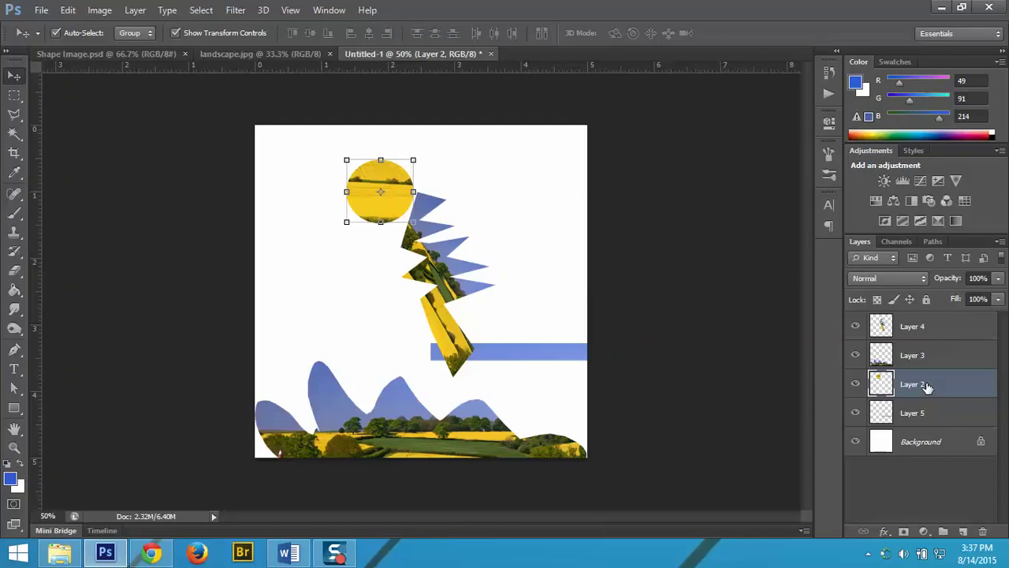
{"action": "left_click", "coordinate": [941, 325], "text": "ctrl"}
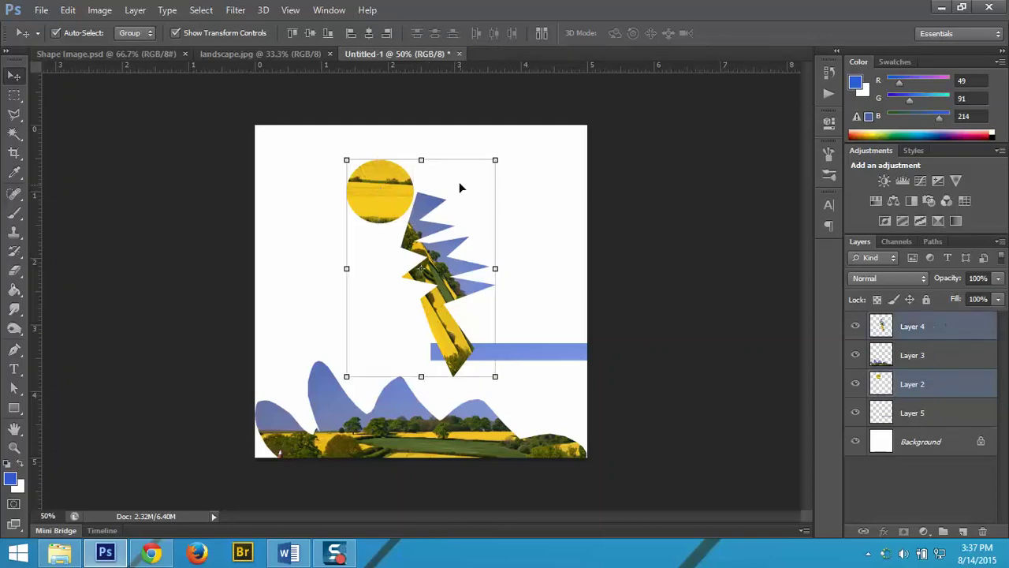
{"action": "left_click_drag", "start_coordinate": [499, 162], "coordinate": [422, 195]}
{"action": "key", "text": "Return"}
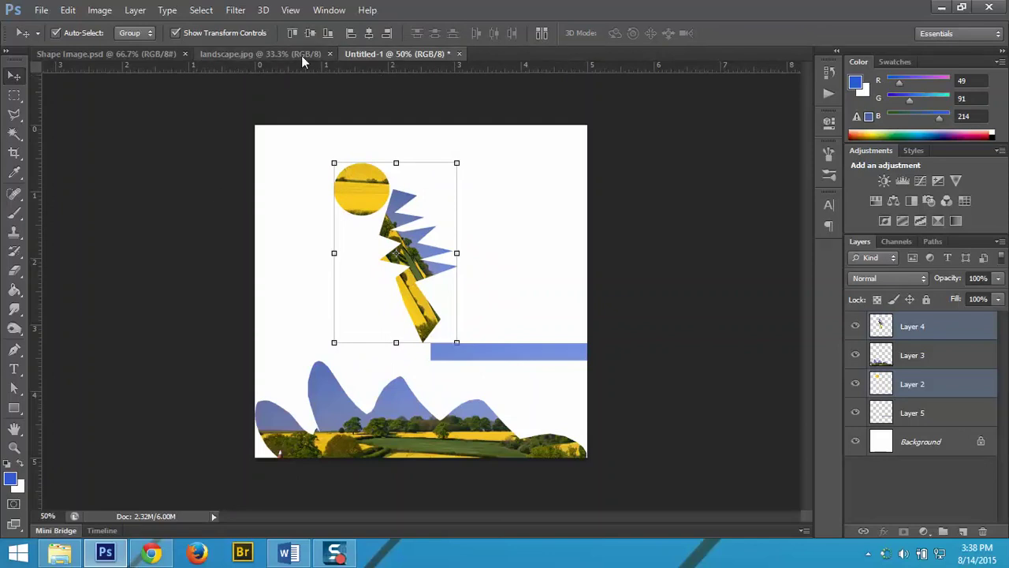
{"action": "left_click", "coordinate": [269, 52]}
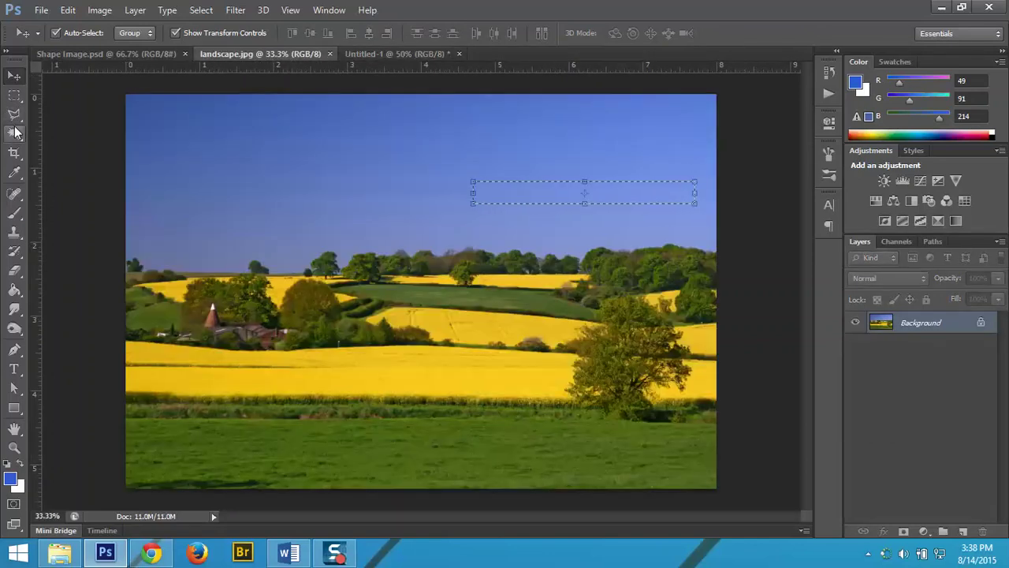
Lasso a small drop from the landscape sky, paste it, and shrink it above the left hills
{"action": "left_click_drag", "start_coordinate": [15, 118], "coordinate": [52, 116]}
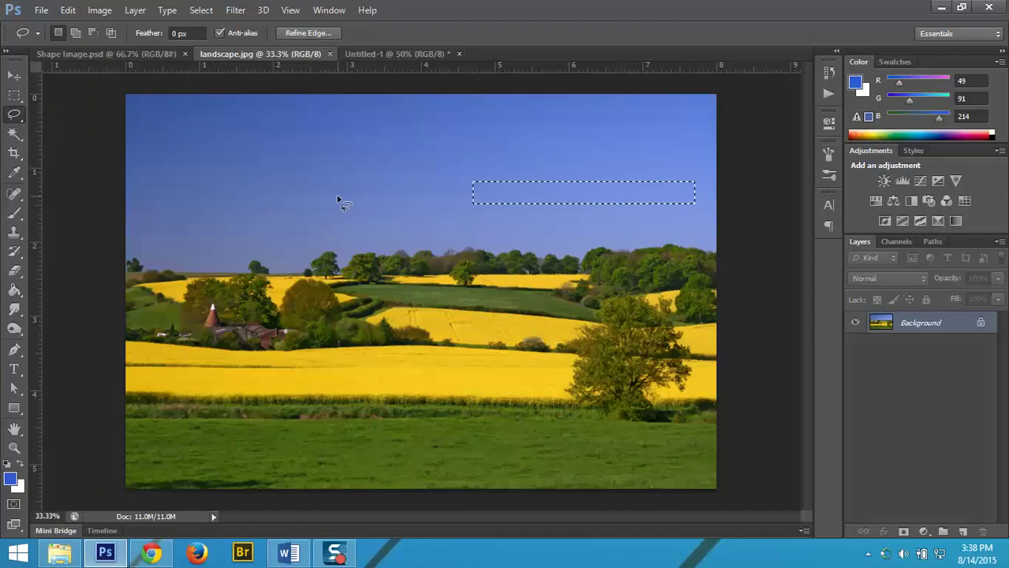
{"action": "left_click", "coordinate": [321, 194]}
{"action": "left_click_drag", "start_coordinate": [333, 178], "coordinate": [334, 200]}
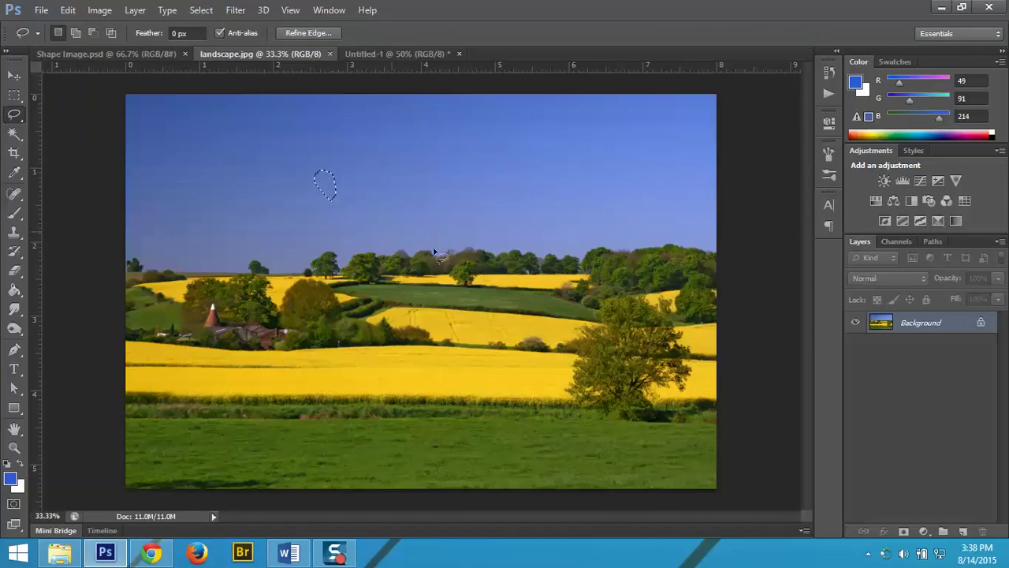
{"action": "left_click", "coordinate": [377, 53]}
{"action": "key", "text": "ctrl+v"}
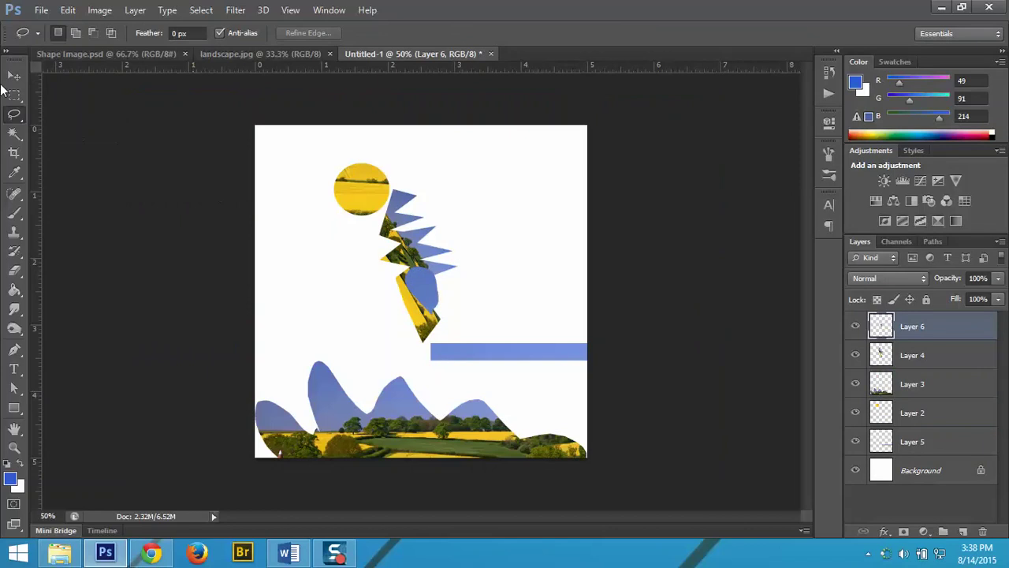
{"action": "key", "text": "v"}
{"action": "left_click_drag", "start_coordinate": [392, 289], "coordinate": [260, 324]}
{"action": "left_click_drag", "start_coordinate": [305, 301], "coordinate": [291, 324]}
{"action": "key", "text": "Return"}
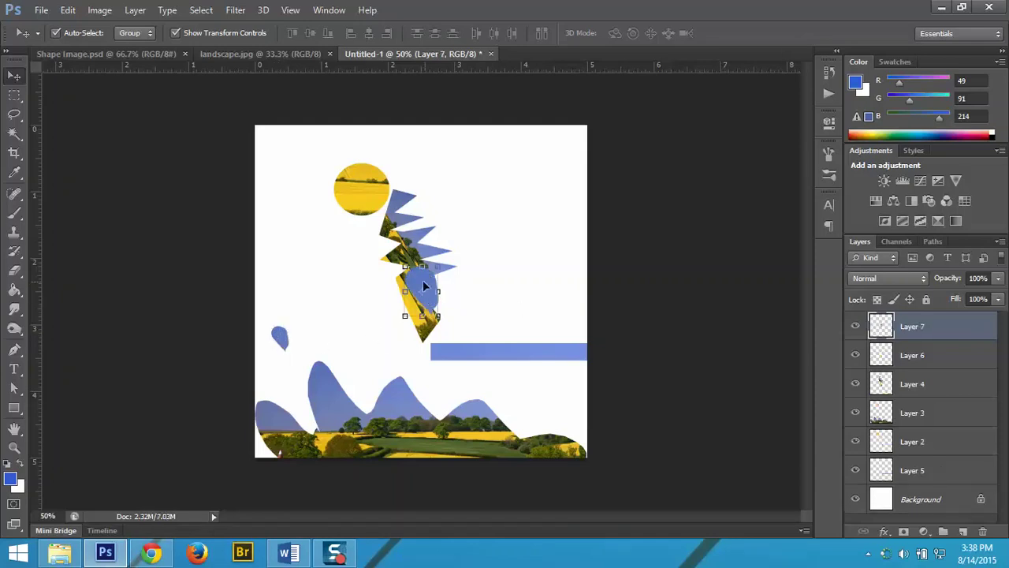
Place the second blue drop above the hills and turn off Show Transform Controls
{"action": "left_click_drag", "start_coordinate": [422, 280], "coordinate": [339, 302]}
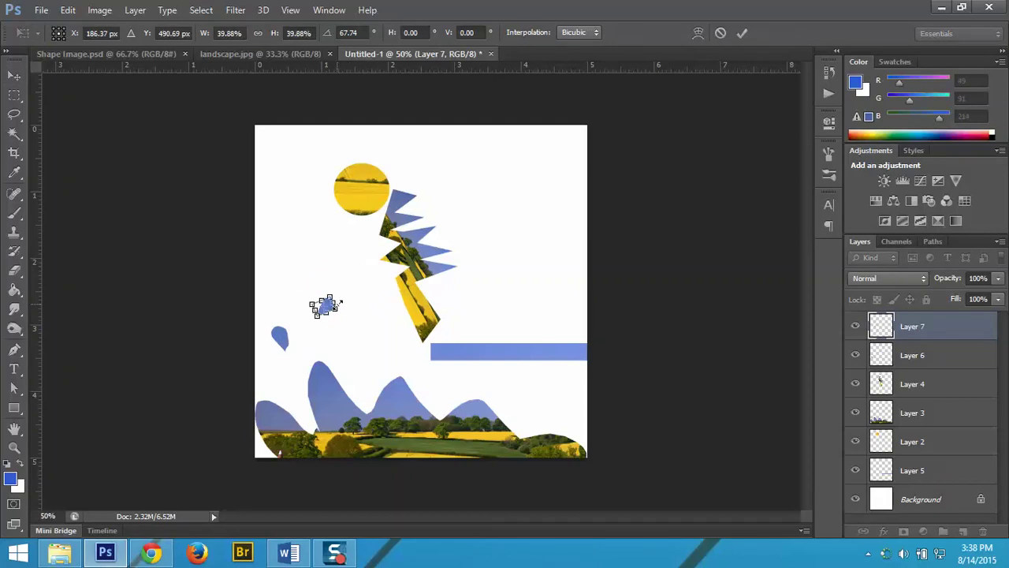
{"action": "key", "text": "Return"}
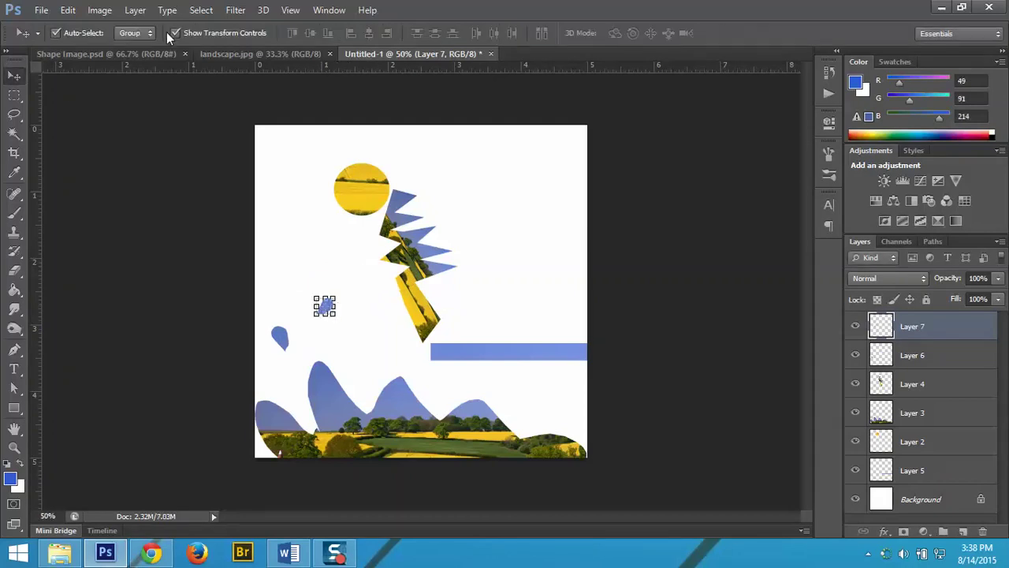
{"action": "left_click", "coordinate": [174, 32]}
{"action": "left_click_drag", "start_coordinate": [326, 308], "coordinate": [347, 361]}
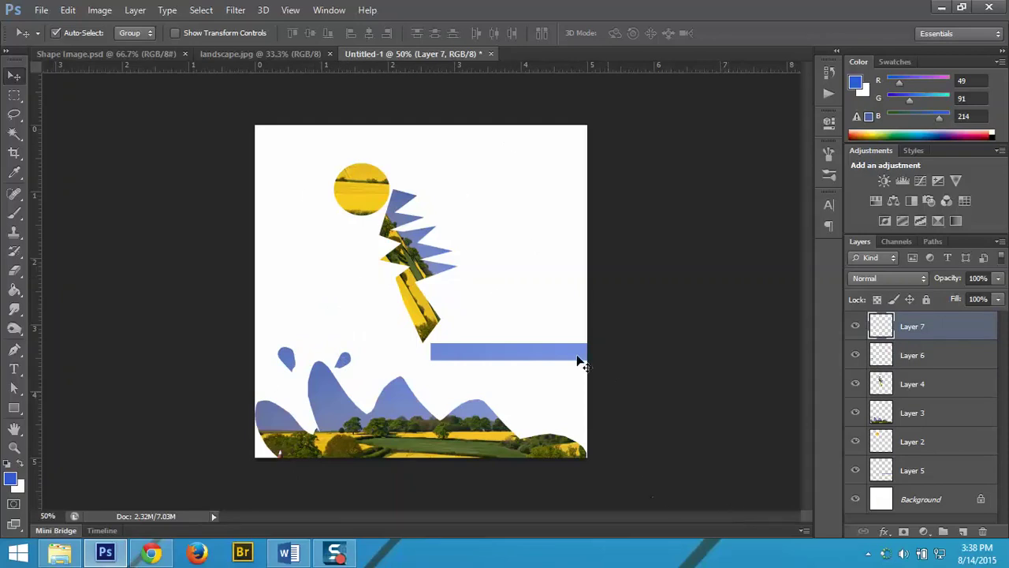
Save the layered collage as a Photoshop PSD named with the author's surname plus '_Landscapeselection'
{"action": "left_click", "coordinate": [43, 9]}
{"action": "left_click", "coordinate": [79, 188]}
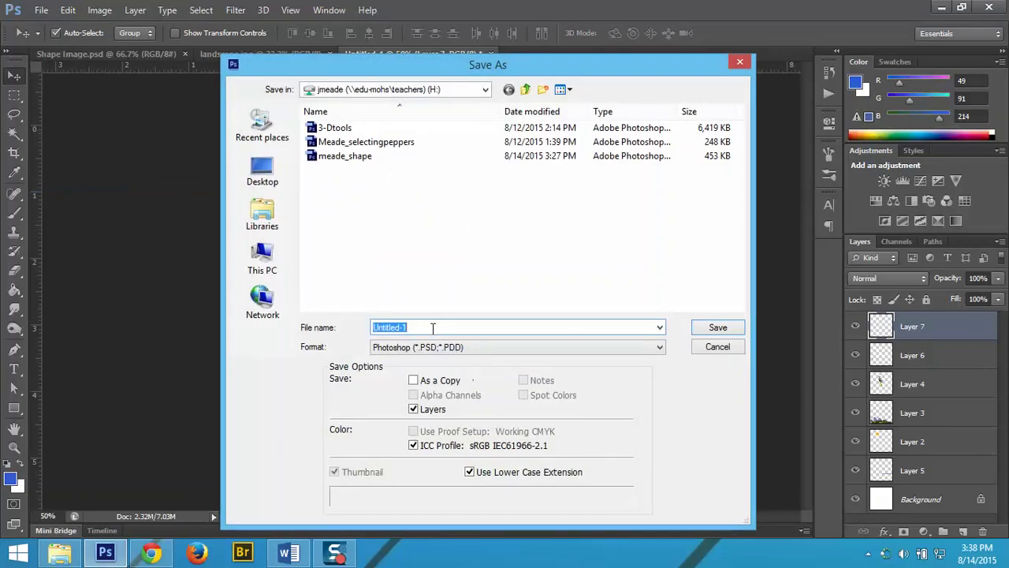
{"action": "type", "text": "Measd"}
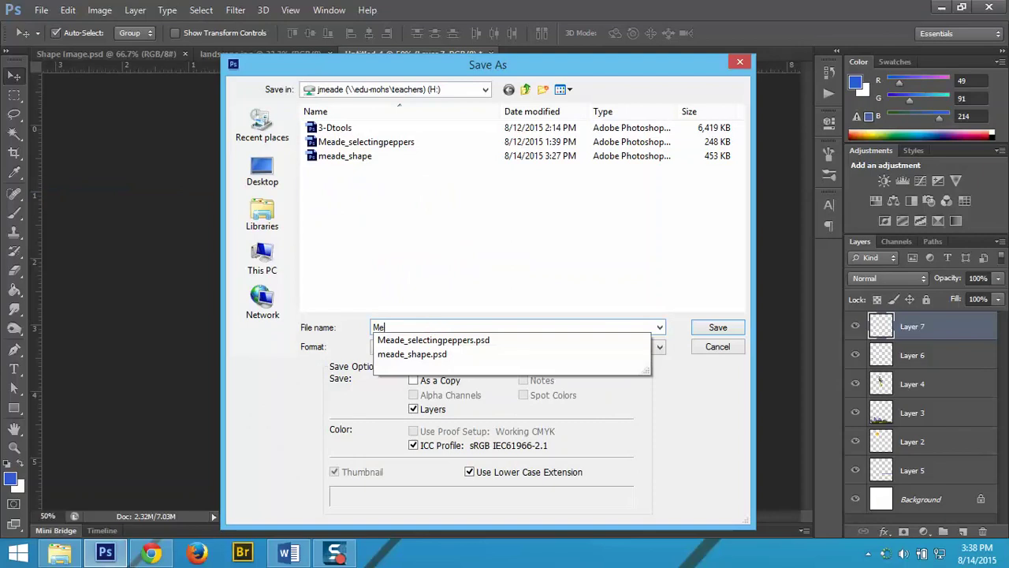
{"action": "key", "text": "BackSpace"}
{"action": "key", "text": "BackSpace"}
{"action": "type", "text": "de_Landscapeselection"}
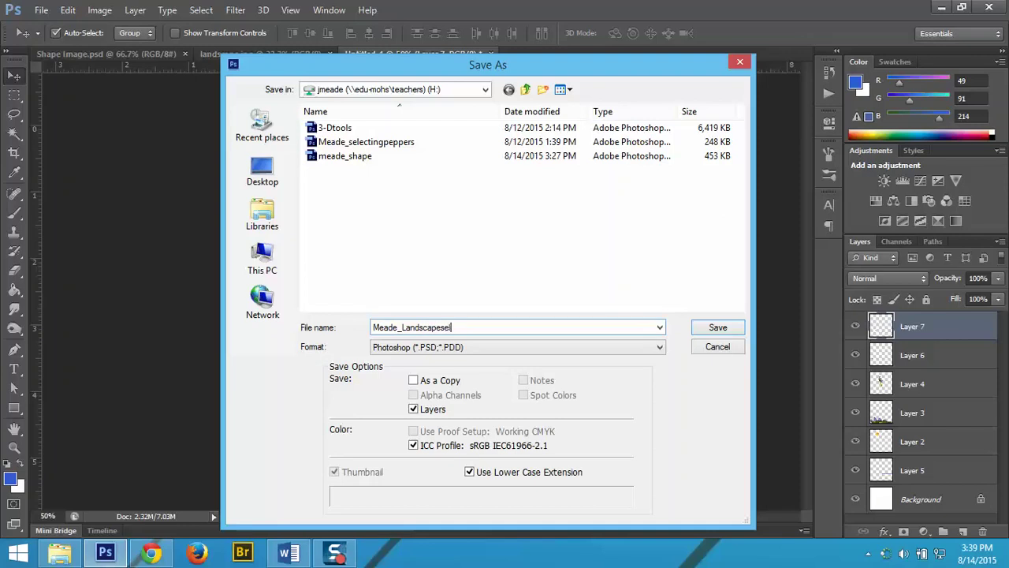
{"action": "left_click", "coordinate": [739, 328]}
{"action": "left_click", "coordinate": [543, 164]}
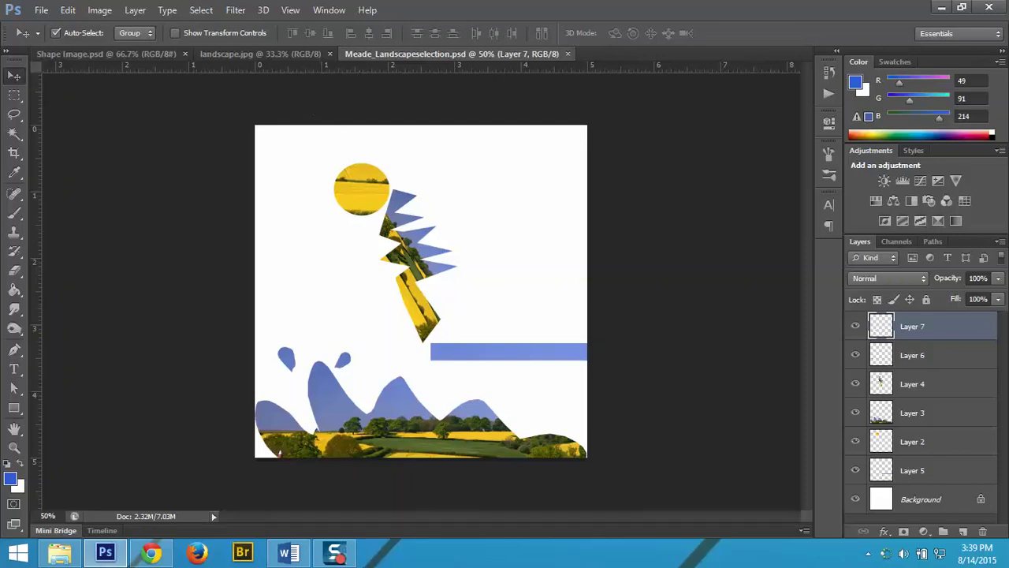
{"action": "left_click", "coordinate": [345, 556]}
{"action": "left_click", "coordinate": [344, 556]}
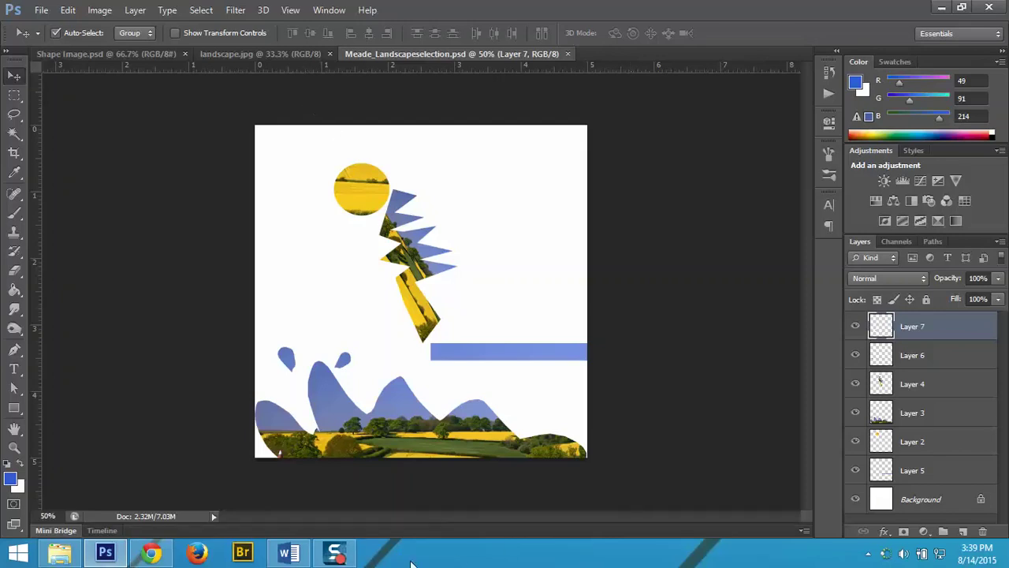